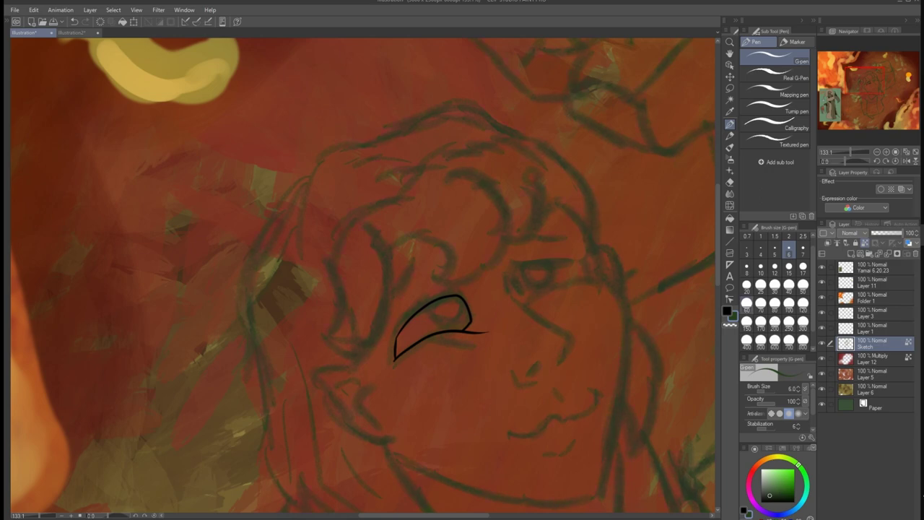
Set the Sketch layer's blending mode to Multiply and make Layer 1 the active layer
left_click(851, 233)
left_click(852, 257)
left_click(870, 328)
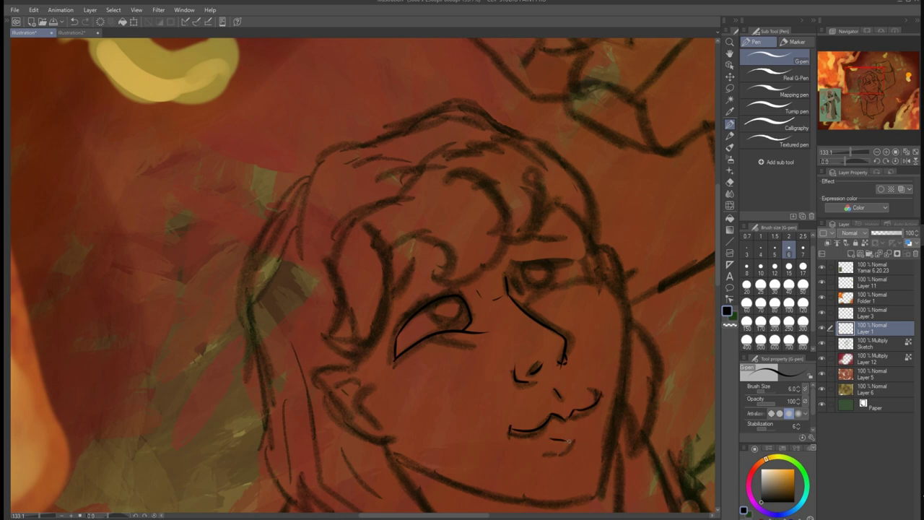
Ink the far cheek contour and the jaw and chin line over the sketch on Layer 1
left_click_drag(601, 277, 594, 497)
left_click_drag(402, 449, 607, 486)
key("e")
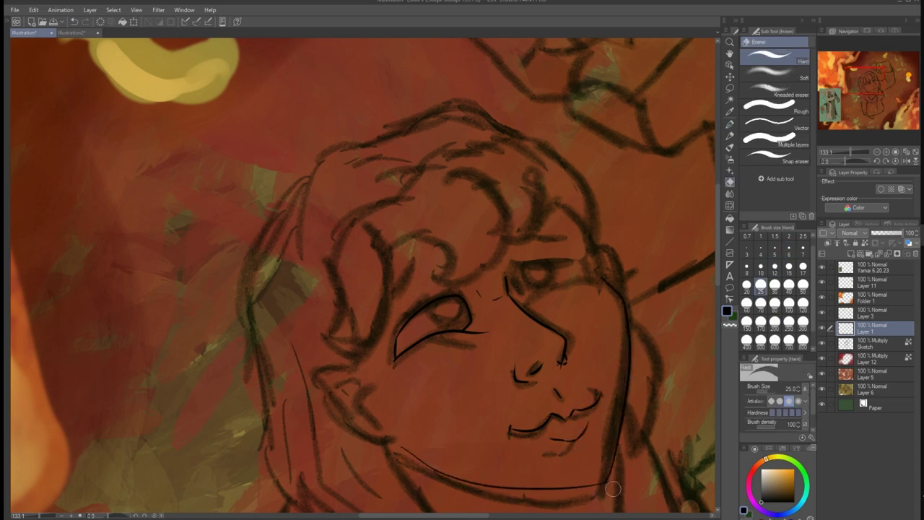
Slightly reshape the inked face on Layer 1 with a free transform
left_click(33, 9)
left_click(216, 232)
left_click_drag(505, 382, 507, 388)
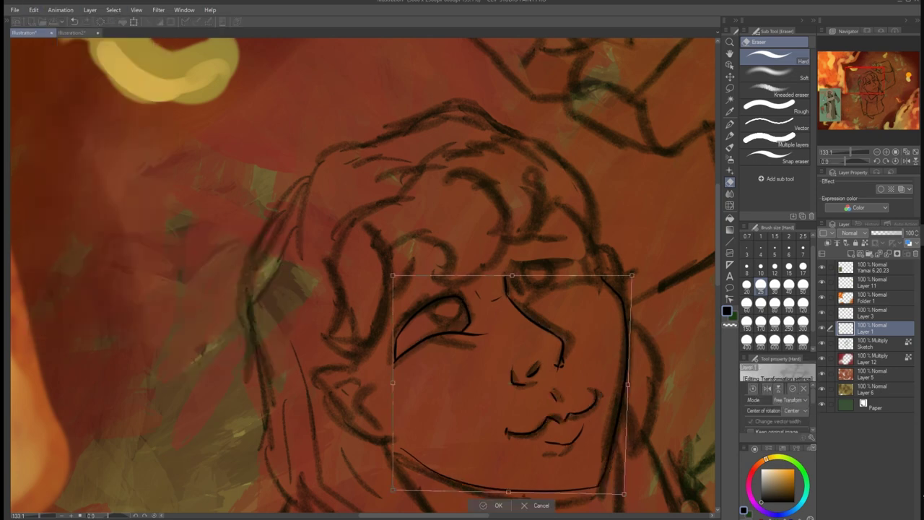
key("Return")
Ink the near ear's outer and inner contours with the G-pen
key("p")
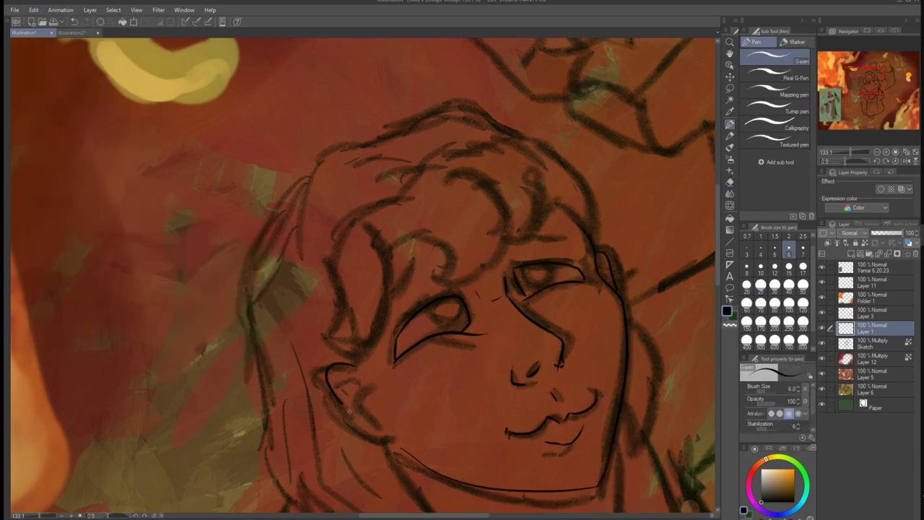
left_click_drag(350, 411, 393, 437)
left_click_drag(339, 372, 360, 388)
Ink the curls of the fringe falling over the forehead and beside the near eye
left_click_drag(365, 230, 329, 289)
left_click_drag(393, 237, 430, 278)
left_click_drag(447, 184, 462, 278)
left_click_drag(498, 167, 530, 241)
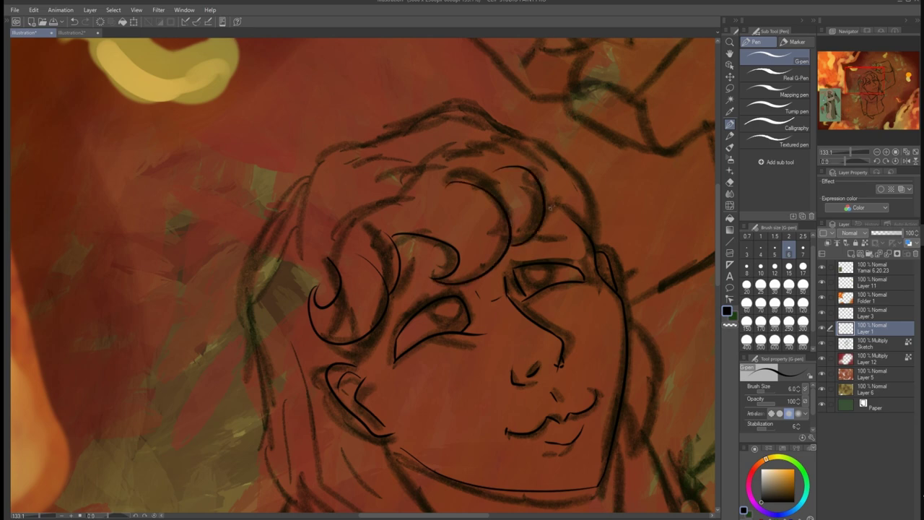
Ink the outer contour of the hair around the crown, redrawing the long side beside the ear
left_click_drag(548, 209, 581, 220)
left_click_drag(519, 137, 595, 239)
mouse_move(366, 141)
left_mouse_down()
mouse_move(494, 117)
mouse_move(253, 363)
left_mouse_up()
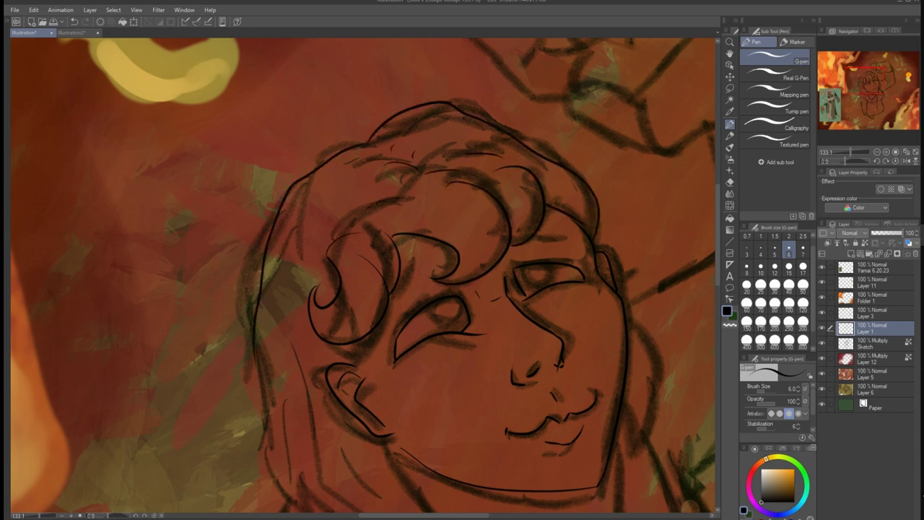
key("ctrl+z")
left_click_drag(368, 140, 251, 462)
Ink the neck line below the ear and the curved, pointed lower ends of the hair
scroll(240, 481, "up", 2)
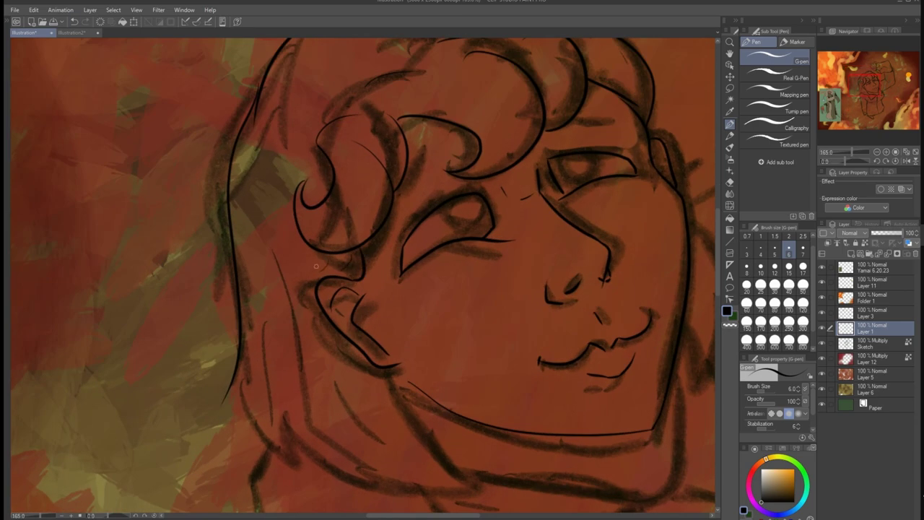
left_click_drag(392, 366, 471, 479)
left_click_drag(318, 354, 484, 495)
key("ctrl+z")
left_click_drag(304, 382, 477, 489)
left_click_drag(303, 267, 292, 386)
key("ctrl+z")
key("ctrl+z")
mouse_move(265, 324)
left_mouse_down()
mouse_move(468, 485)
mouse_move(305, 479)
left_mouse_up()
key("ctrl+z")
key("ctrl+z")
Erase the overshooting end of the hair's outer line where it meets the lower lock
key("e")
left_click_drag(238, 361, 223, 407)
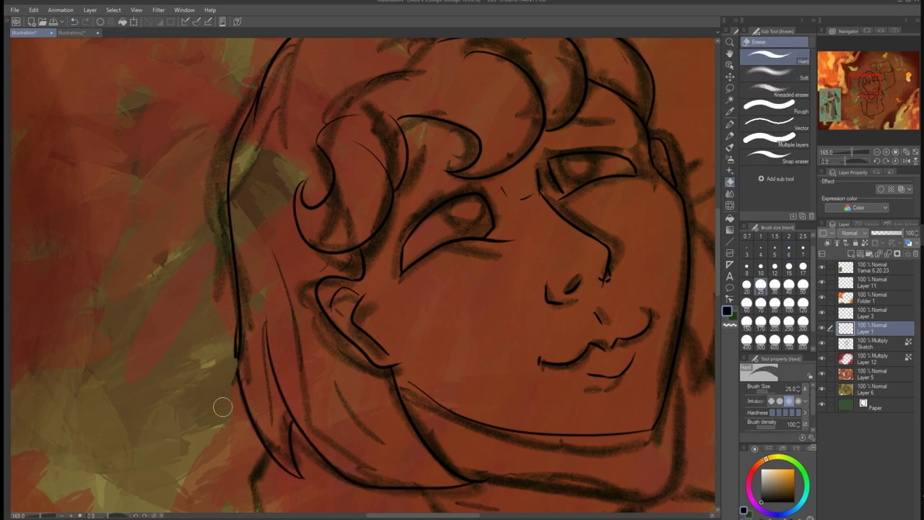
left_click_drag(236, 318, 238, 376)
Add thin strand lines with the G-pen inside the hair below the ear
key("p")
left_click_drag(285, 253, 379, 476)
key("ctrl+z")
left_click_drag(304, 353, 426, 466)
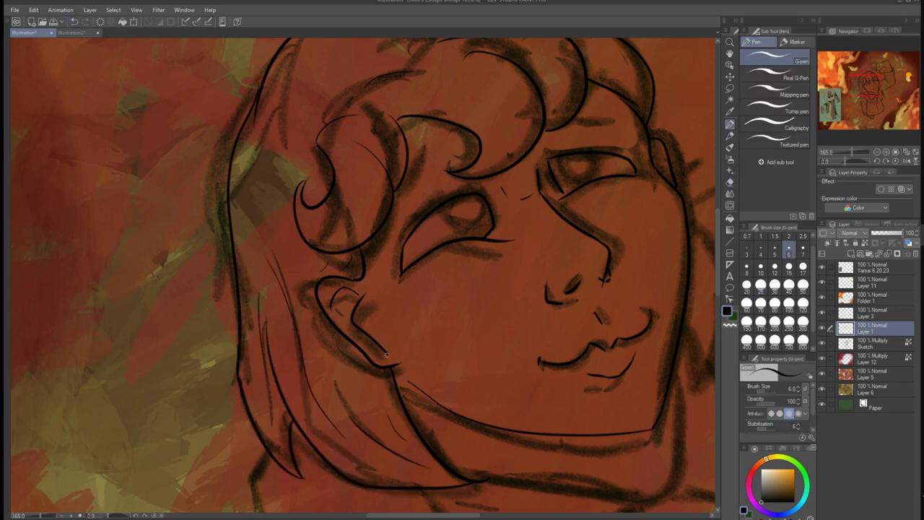
Ink the lock of hair behind the far cheek
scroll(375, 246, "up", 1)
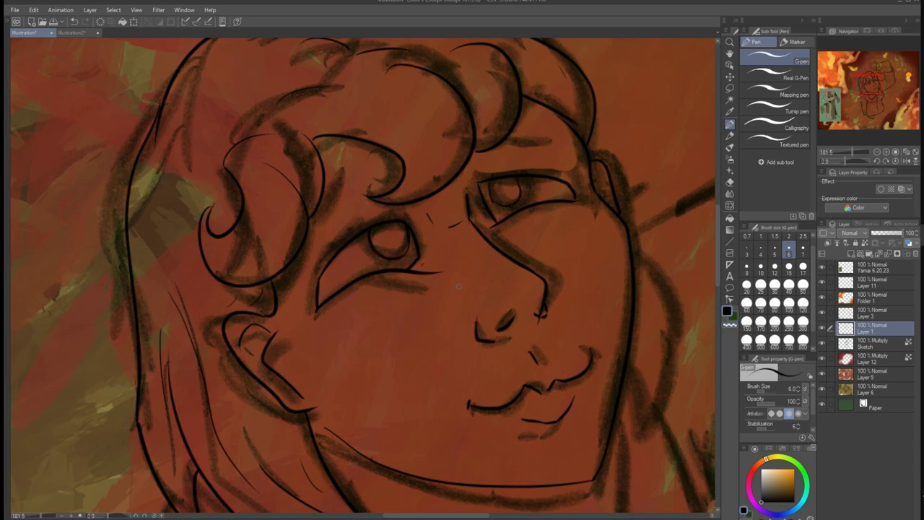
scroll(483, 149, "down", 1)
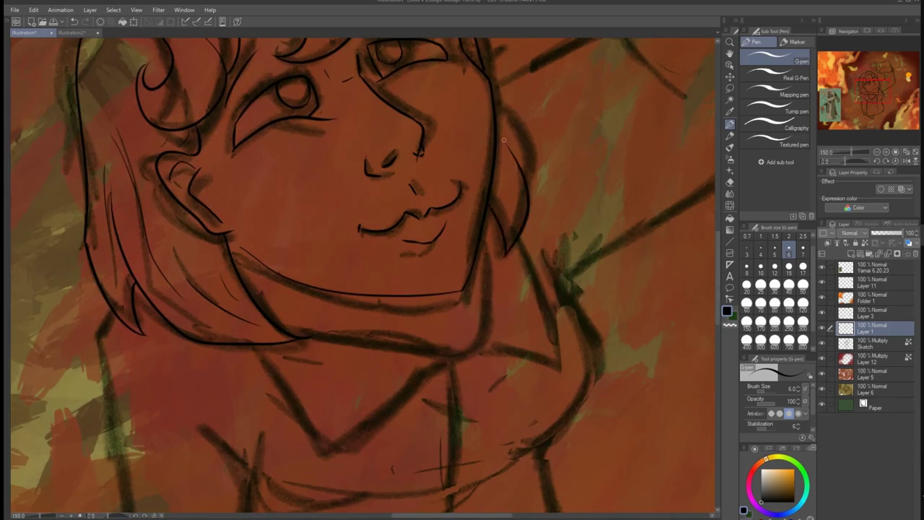
left_click_drag(505, 94, 517, 181)
Ink the neck covering below the chin, including its far side and a fold line
left_click_drag(354, 278, 391, 195)
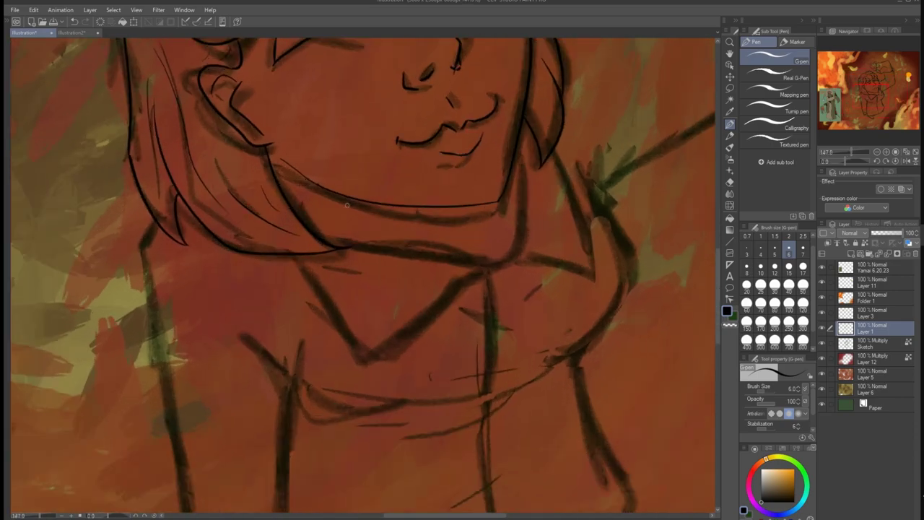
left_click_drag(509, 172, 486, 269)
key("ctrl+z")
left_click_drag(512, 176, 485, 266)
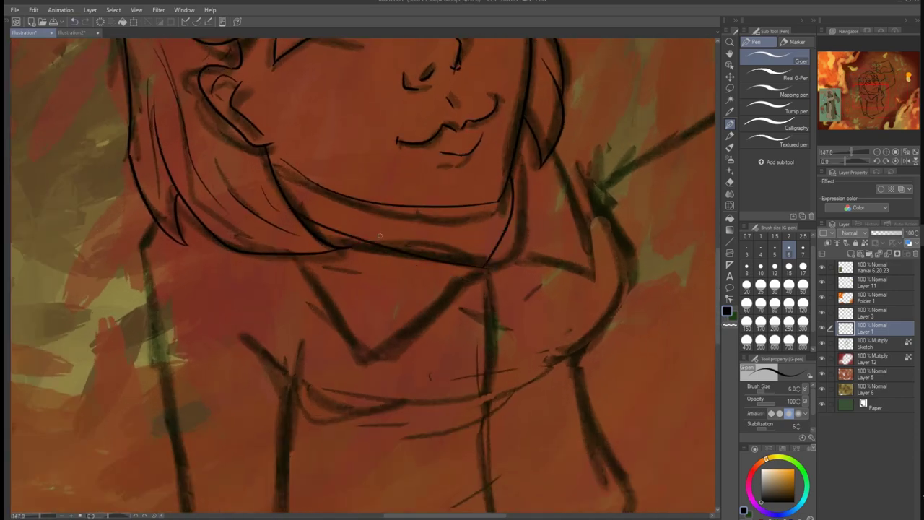
left_click_drag(466, 215, 350, 235)
Ink the pointed collar flaps, the far shoulder edge and the fold under the chest
left_click_drag(290, 255, 583, 275)
mouse_move(516, 152)
left_mouse_down()
mouse_move(589, 254)
mouse_move(581, 343)
left_mouse_up()
left_click_drag(290, 357, 431, 387)
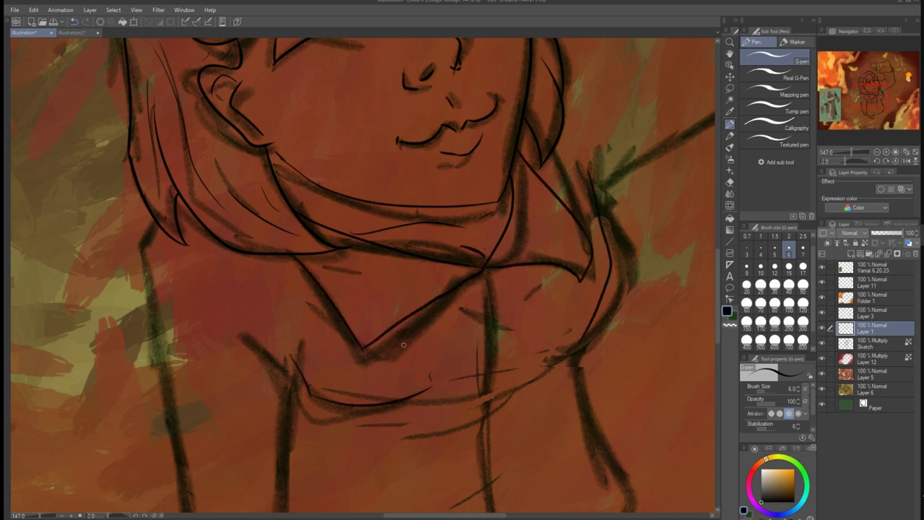
Ink the lowered arm, the coat's side and its curved hem, checking the figure in a horizontally flipped view
key("ctrl+minus")
mouse_move(258, 177)
left_mouse_down()
mouse_move(291, 383)
mouse_move(351, 422)
mouse_move(352, 241)
left_mouse_up()
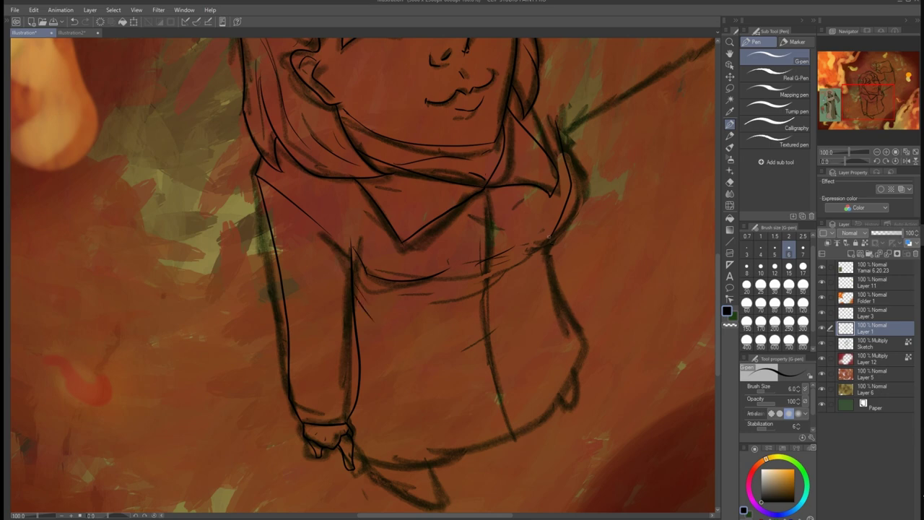
left_click_drag(549, 235, 575, 335)
mouse_move(587, 321)
left_mouse_down()
mouse_move(443, 455)
mouse_move(355, 464)
left_mouse_up()
left_click(906, 161)
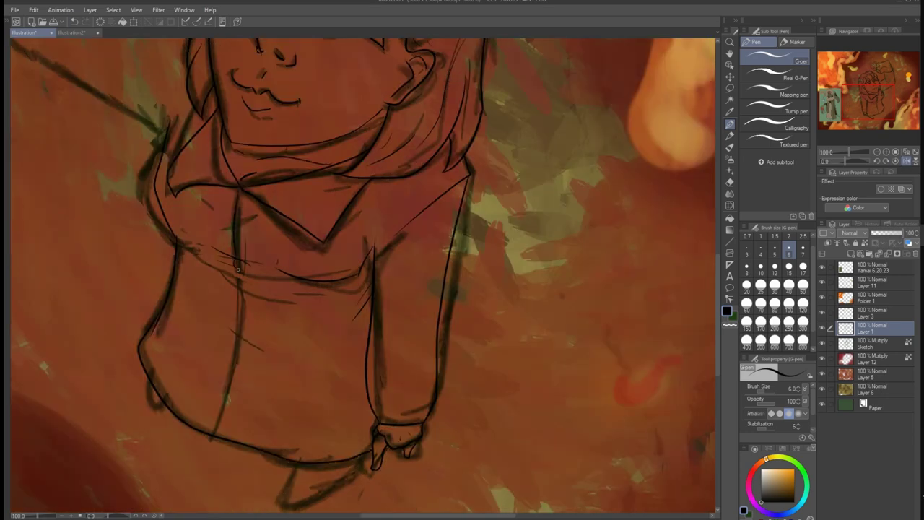
key("h")
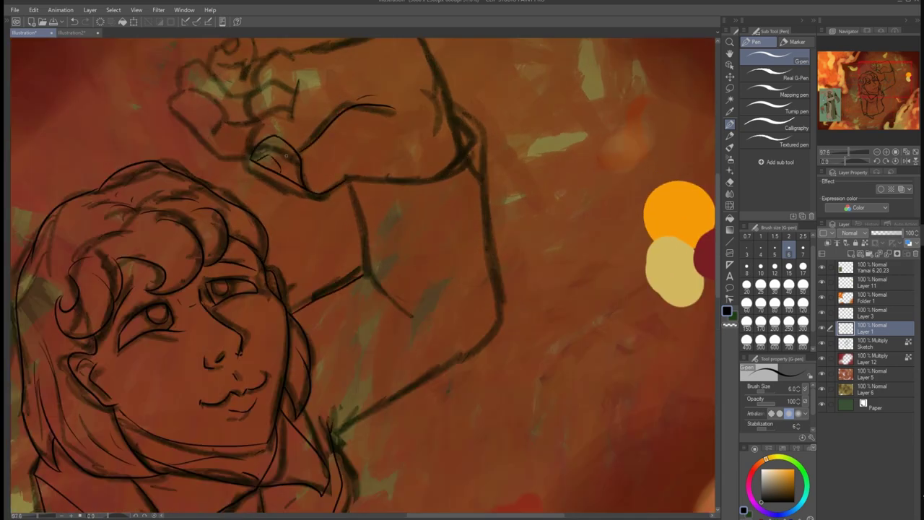
Ink the fingers of the raised hand and the glove edge across them
left_click_drag(251, 153, 190, 94)
left_click_drag(297, 78, 229, 124)
left_click_drag(213, 95, 233, 98)
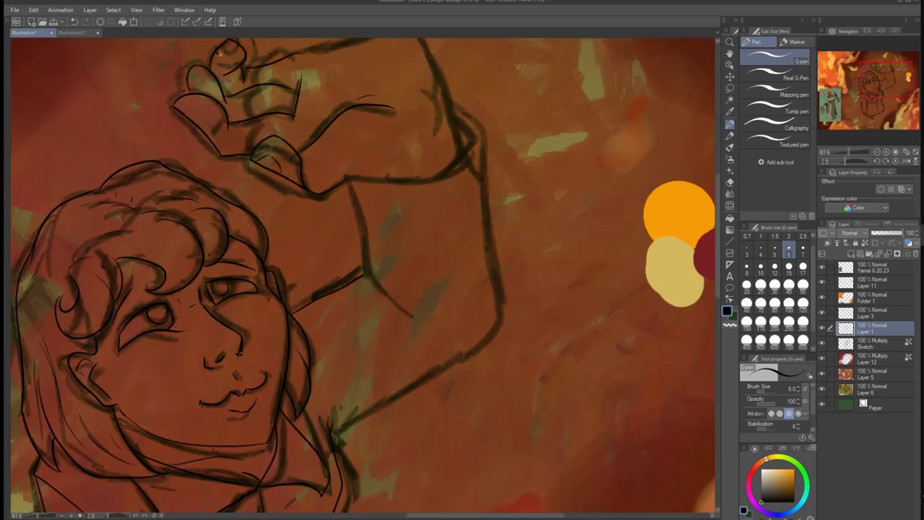
scroll(220, 52, "up", 3)
left_click_drag(220, 287, 218, 169)
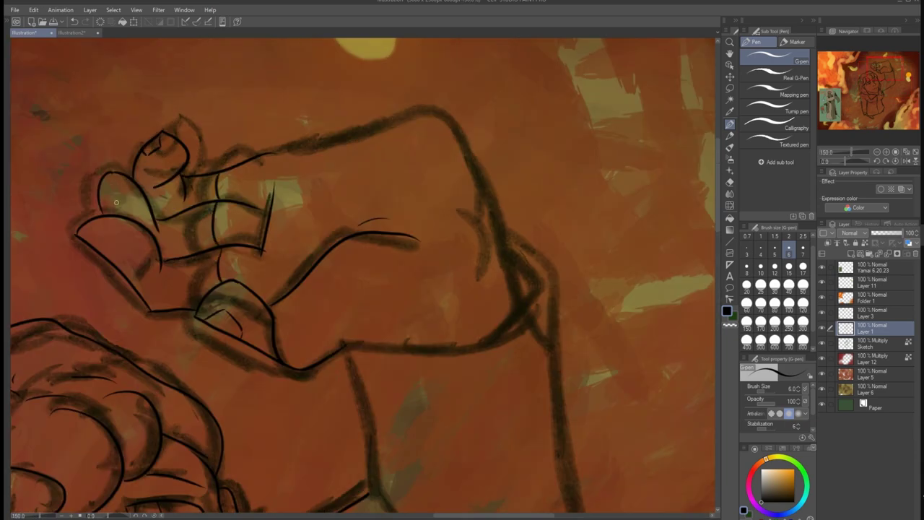
Ink the raised hand's gloved back, the wrist opening and the first sleeve edges
left_click_drag(531, 257, 348, 348)
mouse_move(273, 154)
left_mouse_down()
mouse_move(472, 153)
mouse_move(518, 266)
mouse_move(476, 333)
left_mouse_up()
left_click_drag(357, 346, 446, 312)
left_click_drag(345, 349, 377, 511)
left_click_drag(532, 245, 549, 511)
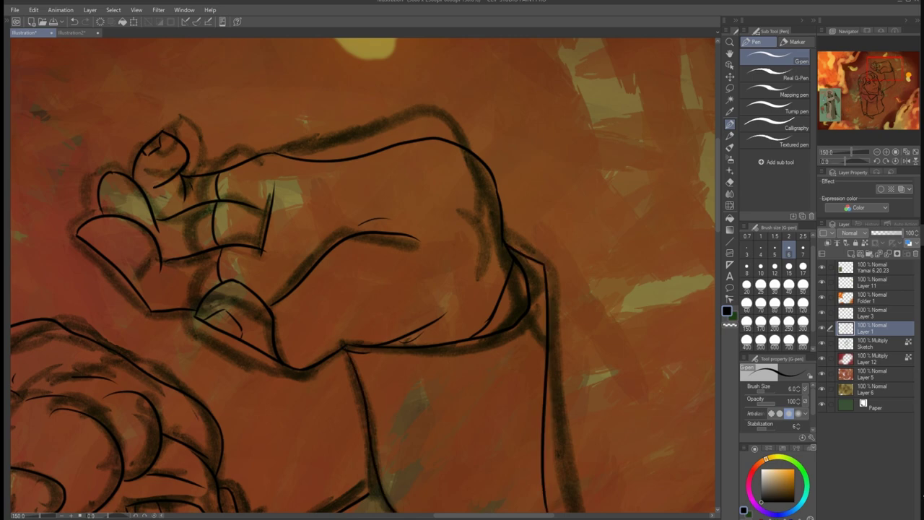
Ink the raised arm's sleeve, including the inner elbow fold, the outer edge and the underside
scroll(548, 506, "down", 2)
left_click_drag(394, 306, 441, 345)
left_click_drag(509, 151, 535, 312)
key("ctrl+z")
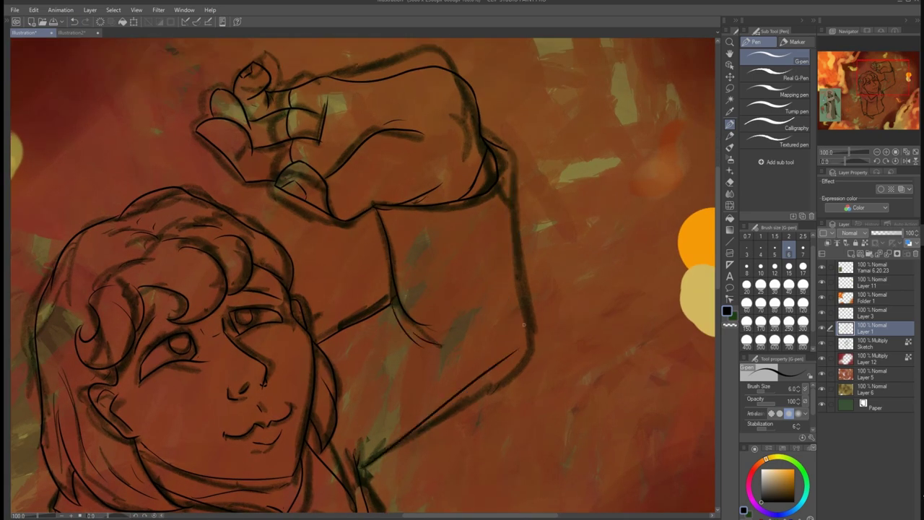
left_click_drag(509, 152, 525, 354)
left_click_drag(545, 337, 361, 470)
Erase the overshooting sleeve lines at the raised arm's elbow corner
key("g")
key("e")
left_click_drag(546, 336, 527, 350)
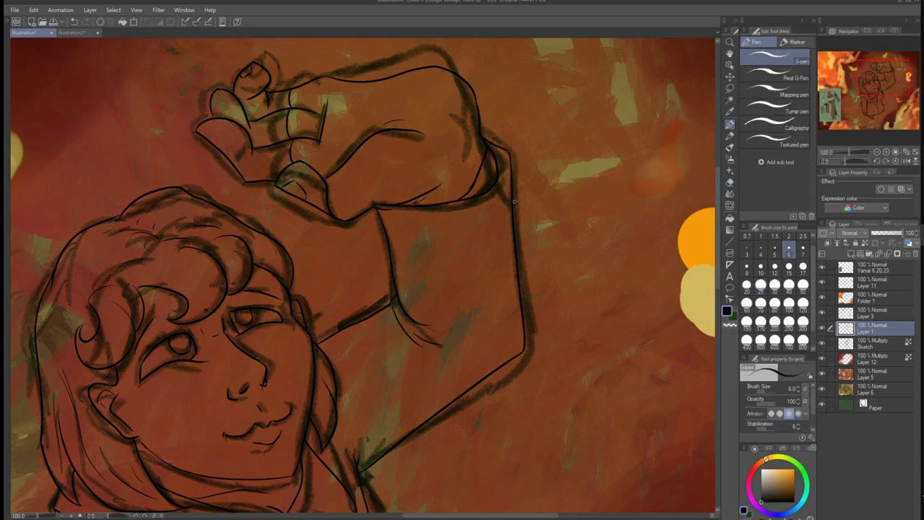
Fill the raised hand's fingers and wrist with reddish-brown skin colour on Layer 2 using Enclose and fill
key("g")
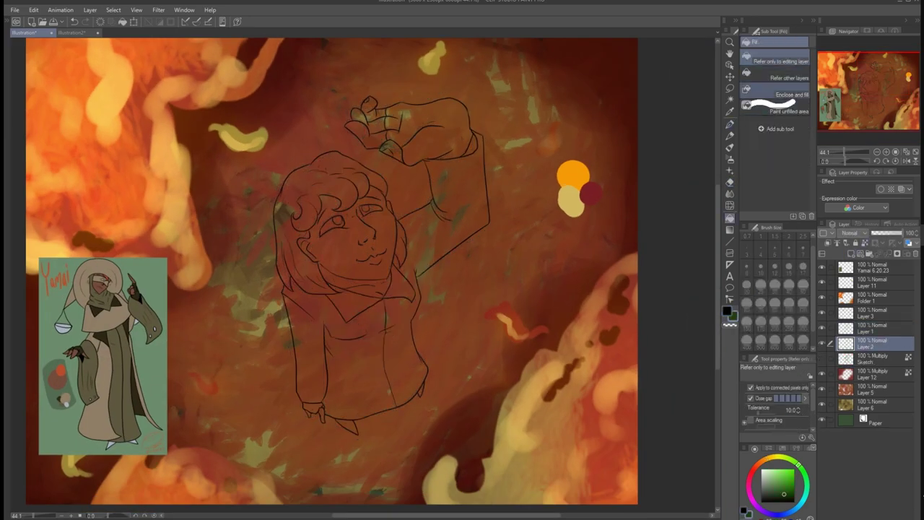
scroll(361, 436, "up", 1)
left_click(361, 436, "alt")
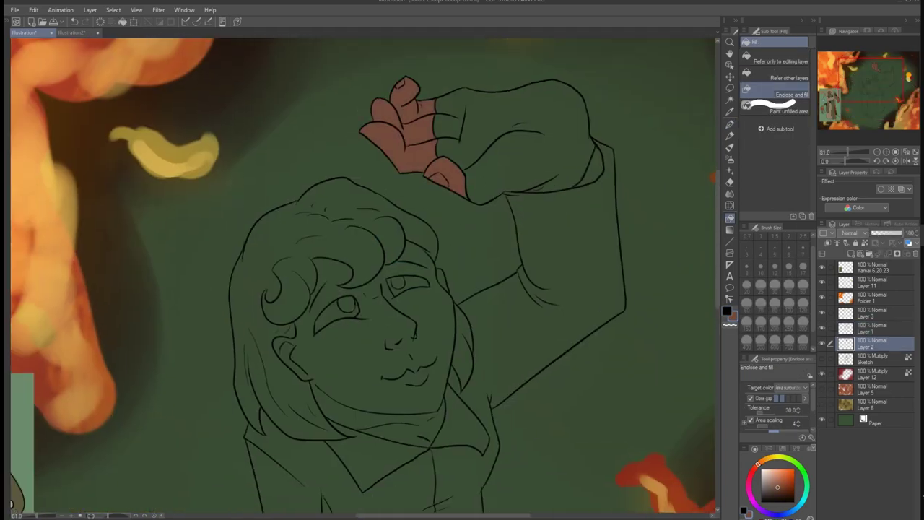
left_click(593, 167)
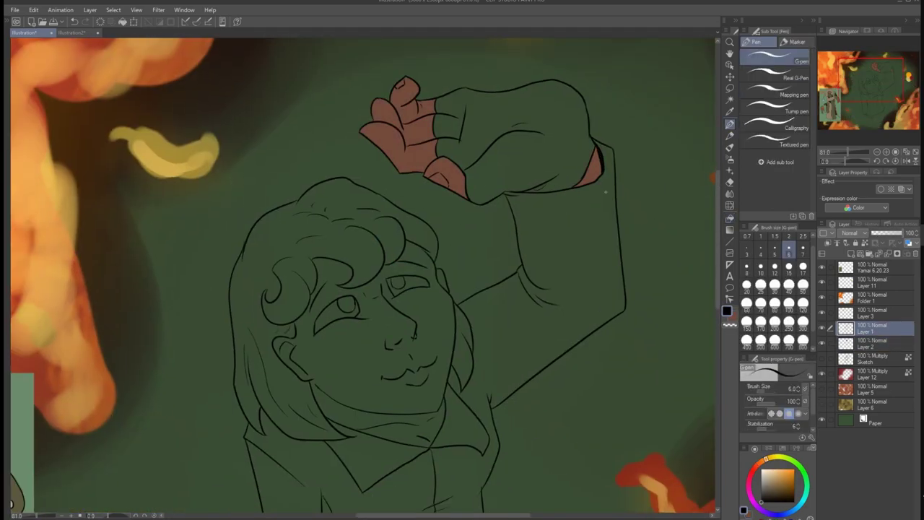
Lasso the upper outline of the raised gloved hand on Layer 1 and transform the selected line
key("m")
left_click_drag(511, 88, 594, 136)
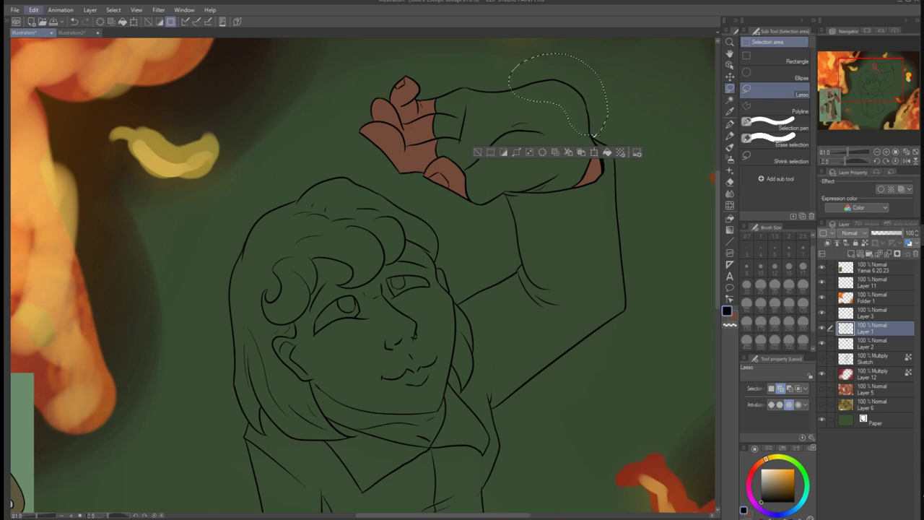
key("ctrl+t")
key("Return")
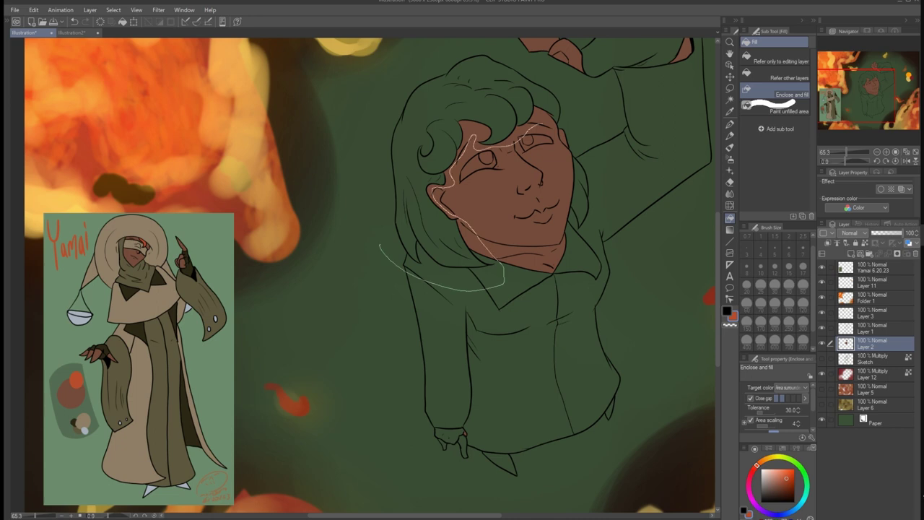
Fill the hair on both sides of the face with orange-red on Layer 2 using Enclose and fill
left_click_drag(380, 246, 537, 127)
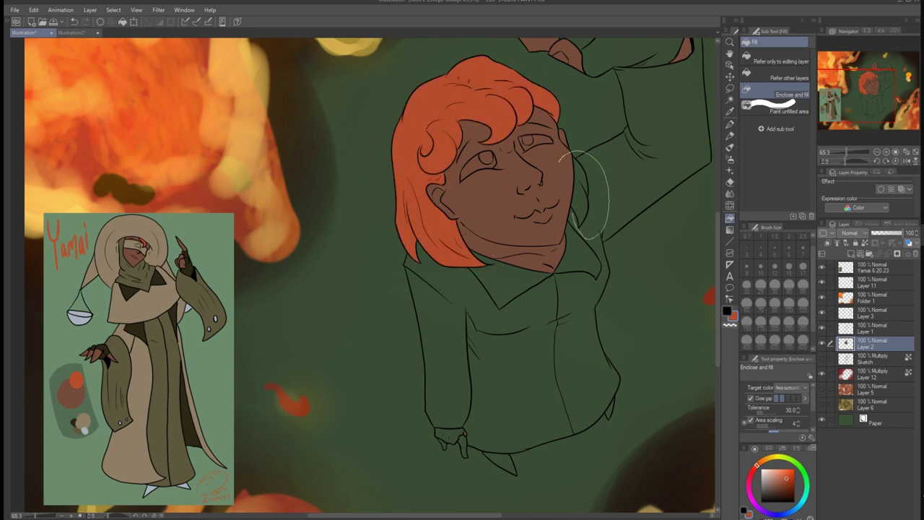
left_click_drag(610, 108, 581, 227)
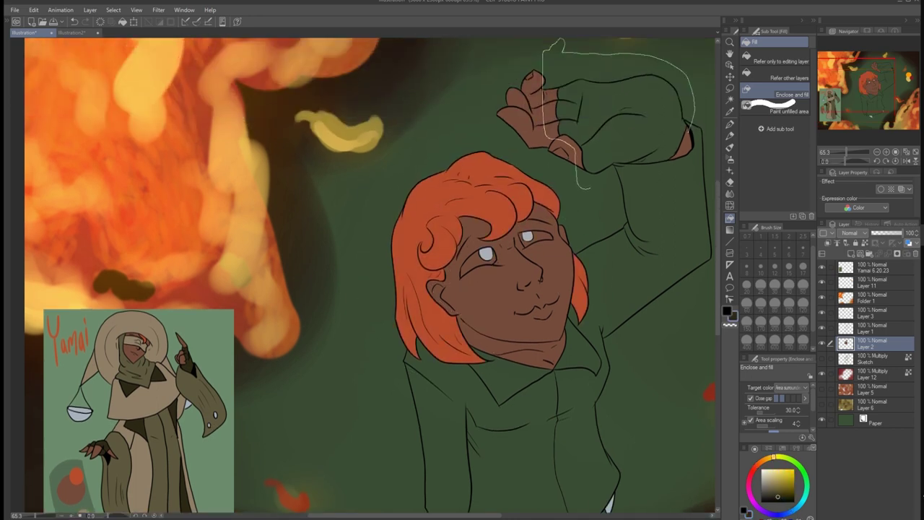
Fill the collar and gloves with dark brown and the coat with olive brown
mouse_move(459, 405)
left_mouse_down()
mouse_move(609, 366)
mouse_move(508, 317)
left_mouse_up()
left_click_drag(472, 361, 511, 382)
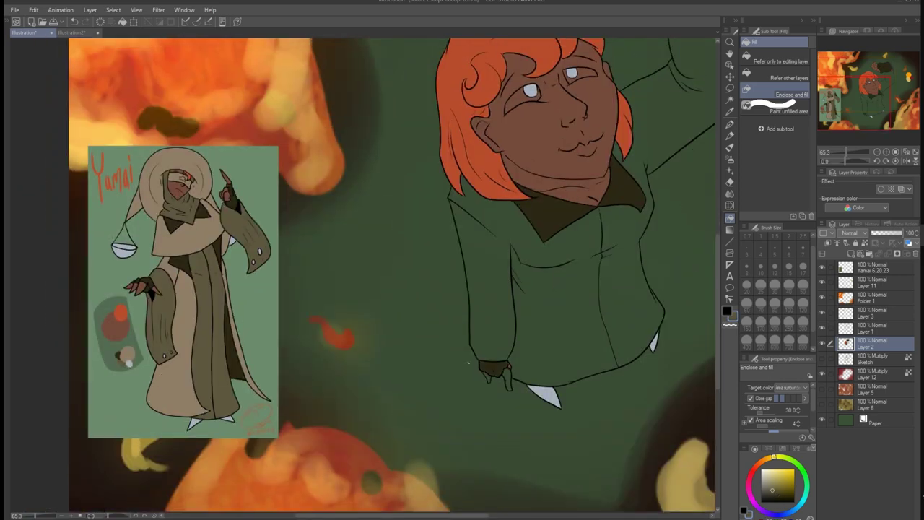
mouse_move(467, 363)
left_mouse_down()
mouse_move(652, 352)
mouse_move(693, 45)
left_mouse_up()
left_click_drag(376, 470, 380, 474)
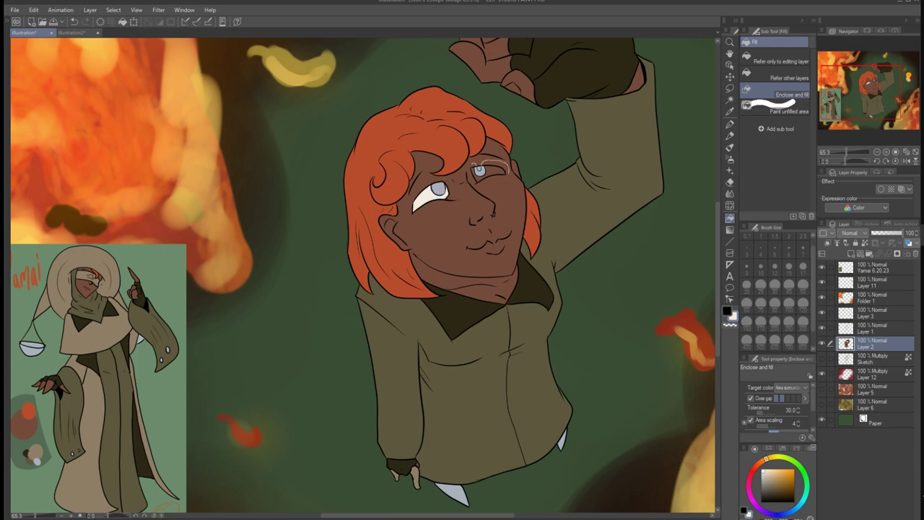
Recolour the eyes on Layer 2 with pale blue sclerae and off-white irises
scroll(491, 170, "down", 2)
scroll(438, 257, "up", 4)
left_click_drag(438, 257, 438, 43)
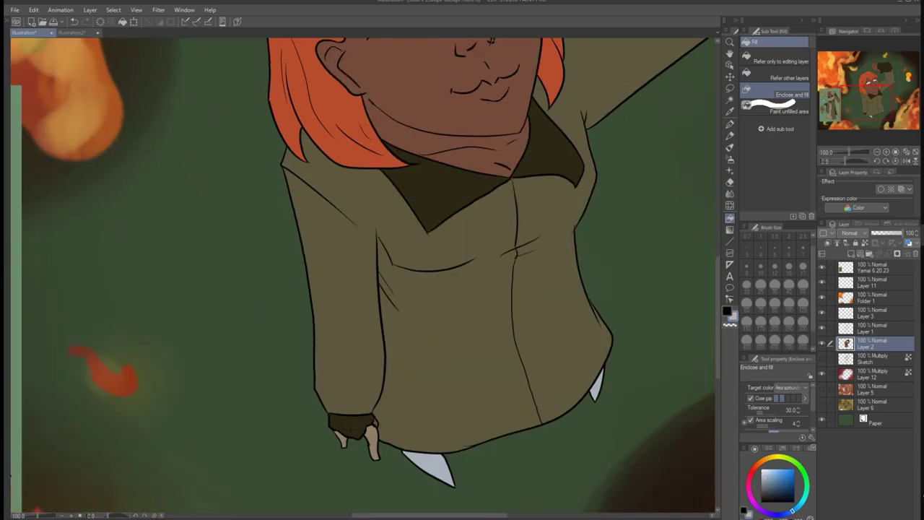
left_click_drag(389, 72, 390, 360)
key("p")
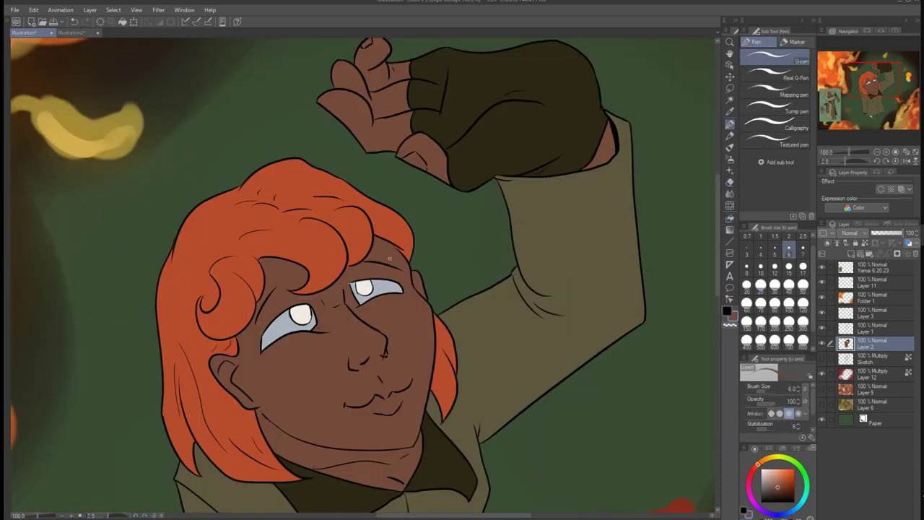
left_click_drag(389, 258, 470, 152)
Paint pale highlights in the eyes on a new layer clipped to Layer 2, blended as Add at 30% opacity
key("ctrl+shift+n")
key("b")
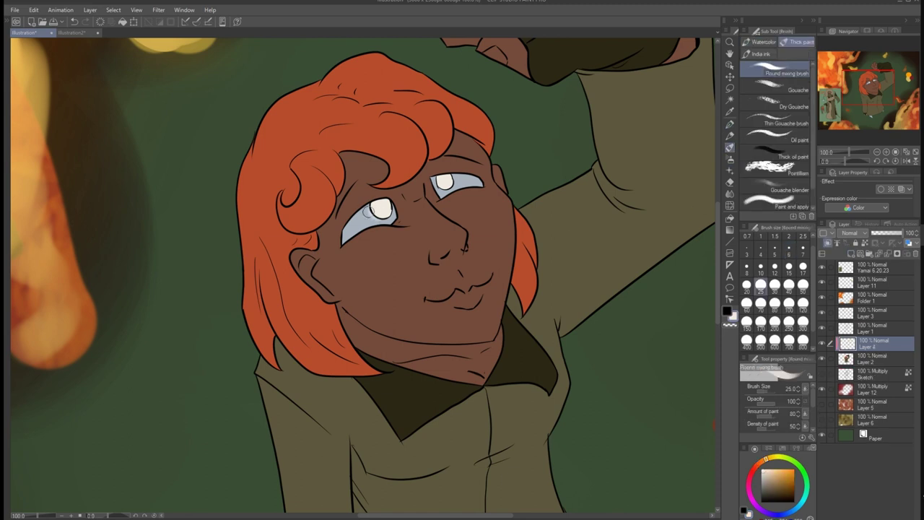
left_click(445, 182, "alt")
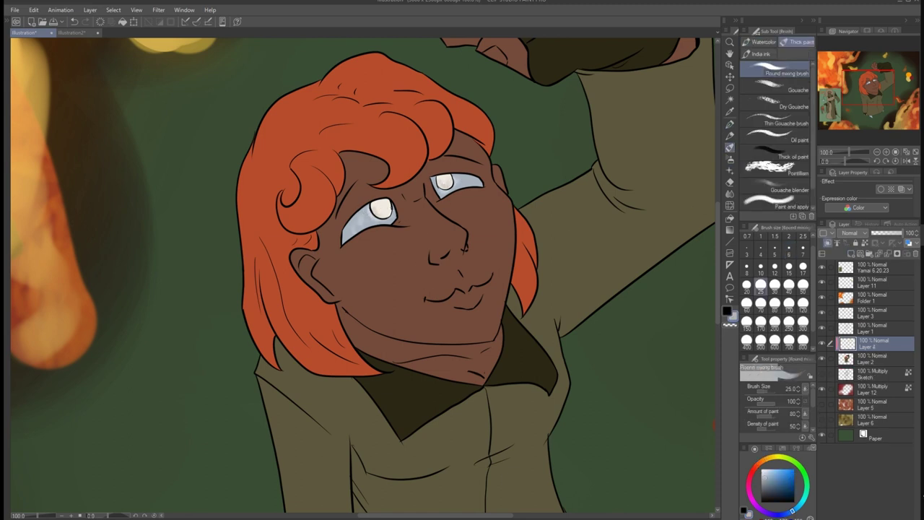
key("p")
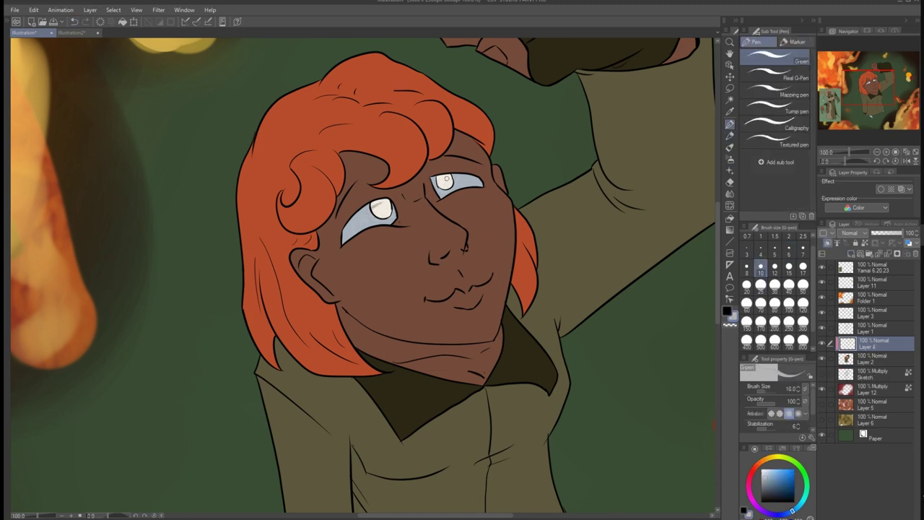
left_click_drag(902, 233, 881, 233)
left_click(850, 234)
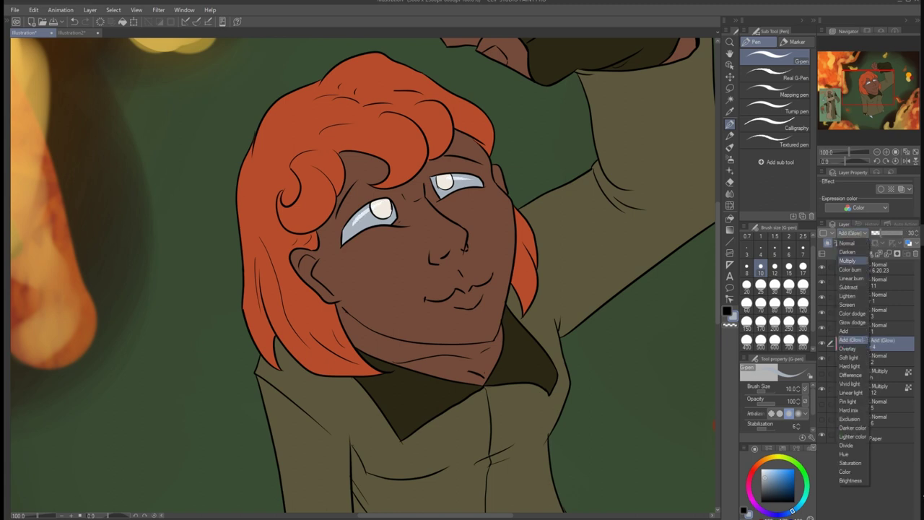
left_click(852, 295)
key("ctrl+0")
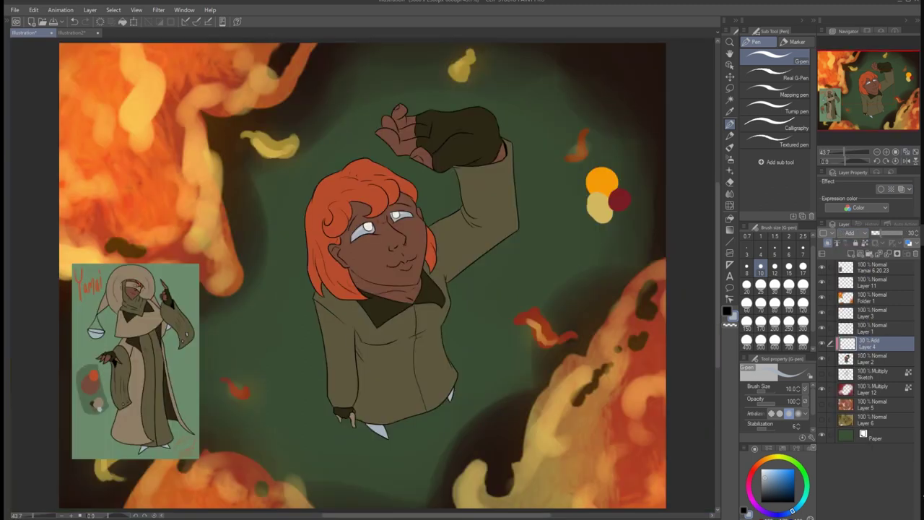
Paint dark red shading along the nose, neck, collar and coat folds on a new clipped layer, set to Multiply at 30% opacity
left_click_drag(870, 342, 870, 341)
key("b")
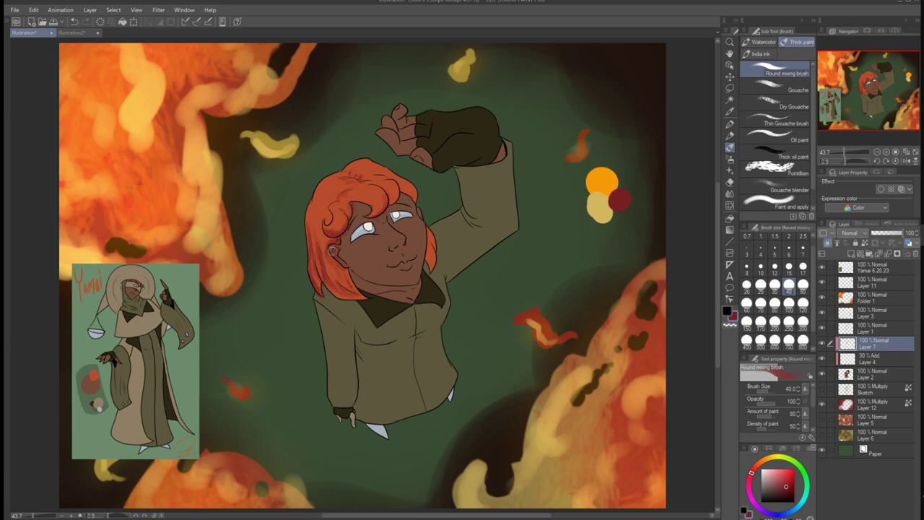
mouse_move(356, 273)
left_mouse_down()
mouse_move(423, 281)
mouse_move(364, 290)
mouse_move(361, 276)
mouse_move(393, 283)
mouse_move(357, 282)
left_mouse_up()
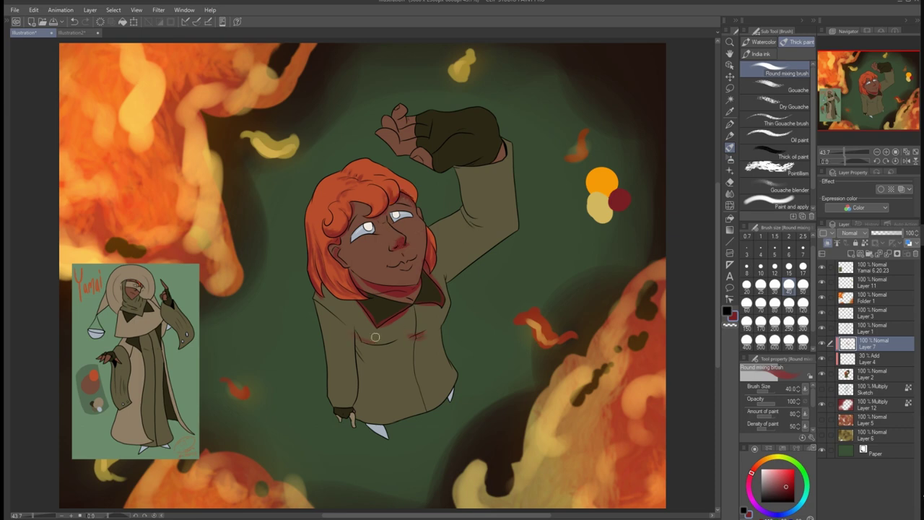
left_click_drag(375, 336, 355, 405)
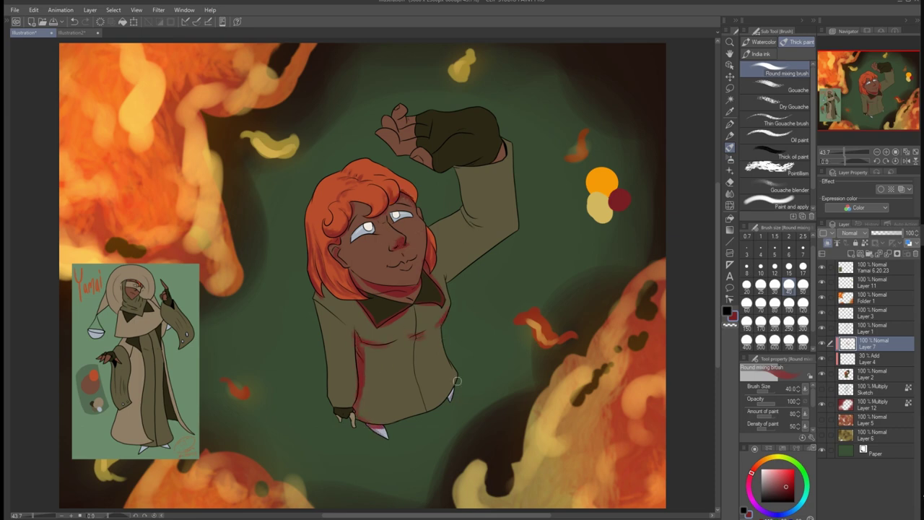
Paint a dark red shadow over the raised arm and upper face on a new 40% Multiply layer, and move Layer 4 above it
key("ctrl+shift+n")
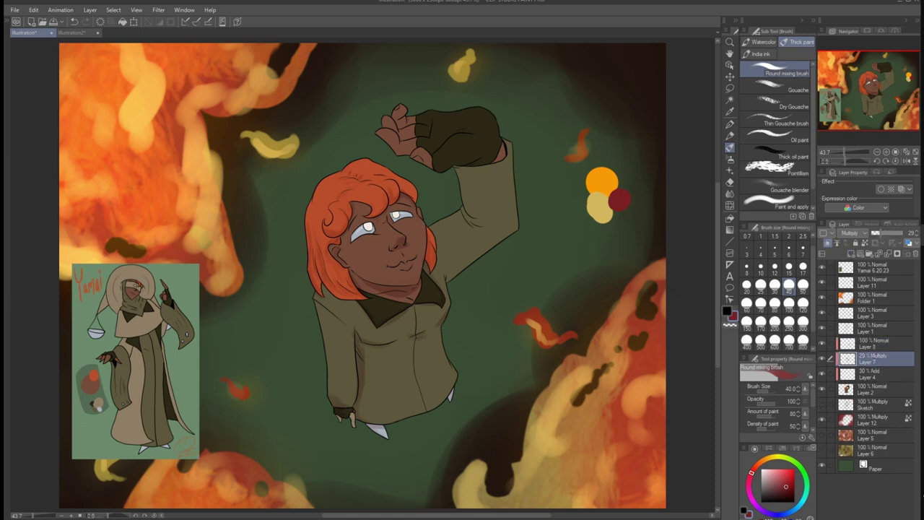
left_click_drag(410, 154, 429, 167)
mouse_move(377, 131)
left_mouse_down()
mouse_move(444, 171)
mouse_move(473, 220)
mouse_move(459, 170)
left_mouse_up()
mouse_move(477, 223)
left_mouse_down()
mouse_move(439, 249)
mouse_move(465, 219)
left_mouse_up()
left_click_drag(402, 235, 421, 228)
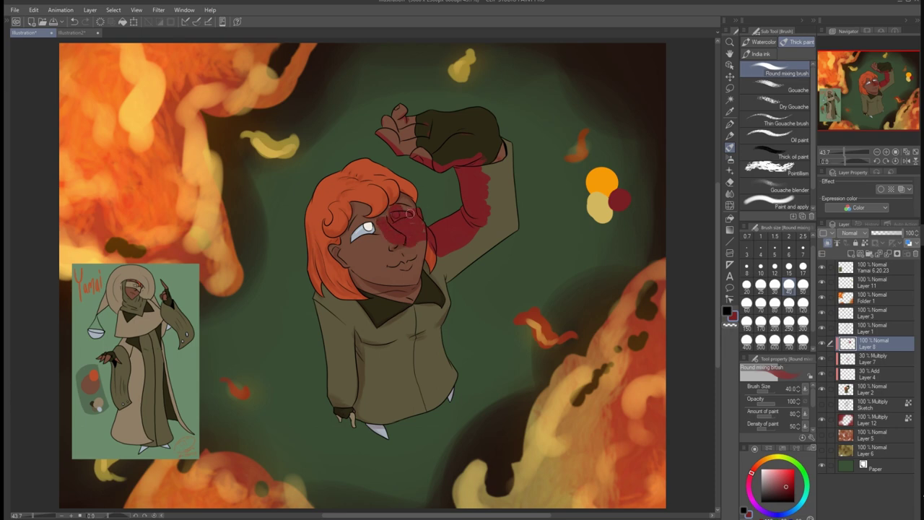
left_click(850, 233)
left_click(852, 267)
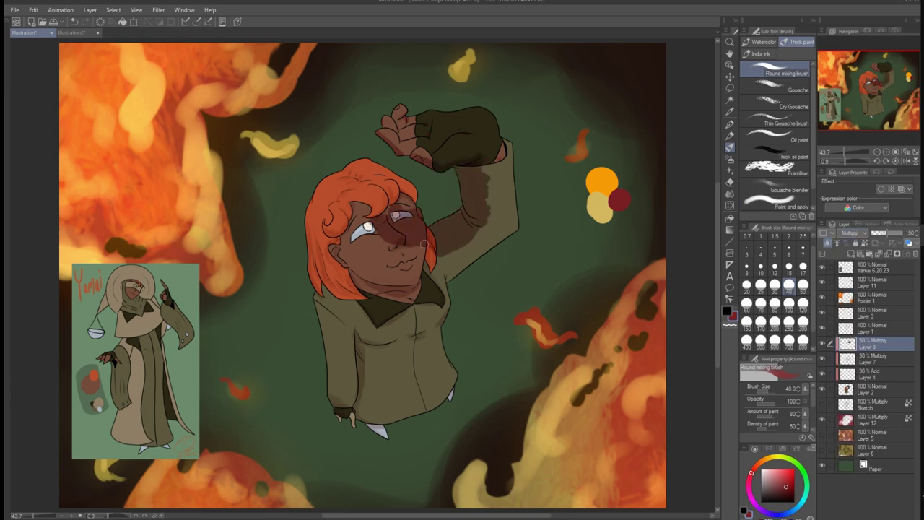
left_click_drag(424, 244, 366, 226)
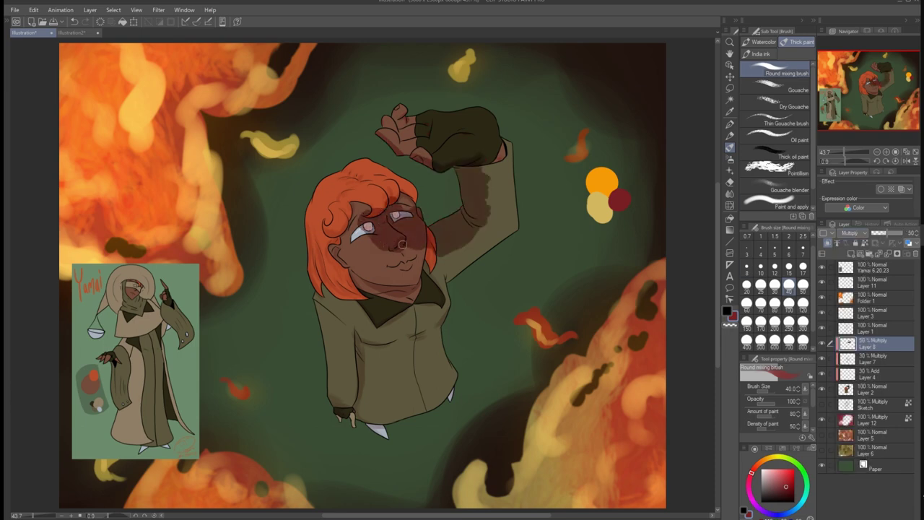
left_click_drag(866, 374, 866, 340)
Airbrush dark red along the outer coat, sleeve and hair edges on a new clipped layer above Layer 2, set to Multiply at 38%
left_click(873, 389)
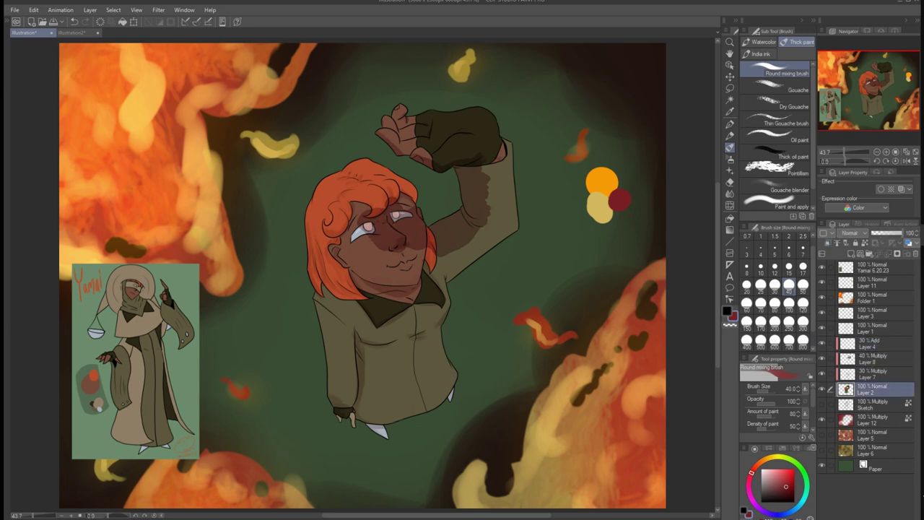
key("ctrl+shift+n")
key("b")
left_click_drag(382, 360, 375, 310)
left_click_drag(441, 389, 498, 216)
left_click_drag(325, 303, 310, 187)
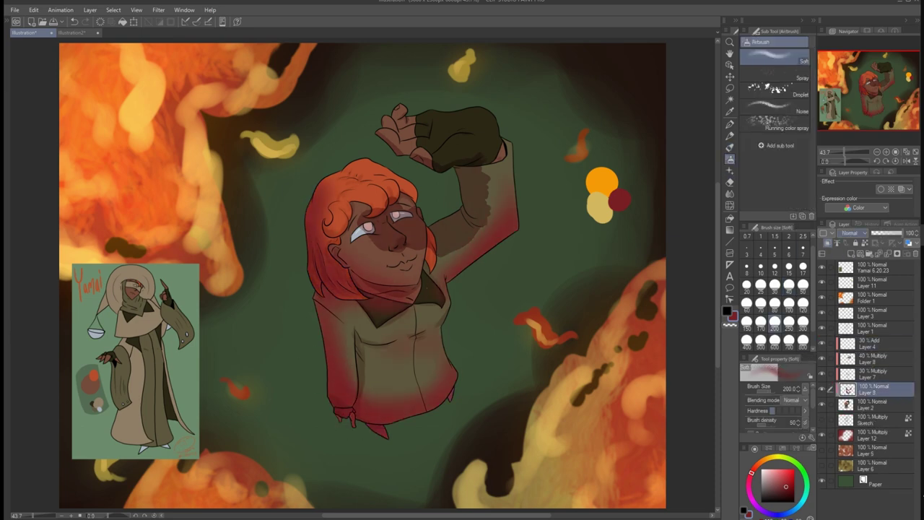
key("ctrl+z")
Paint pale yellow highlights on the nose and hair on a new layer placed above Layer 11, and hide the character reference layer
key("ctrl+shift+n")
key("b")
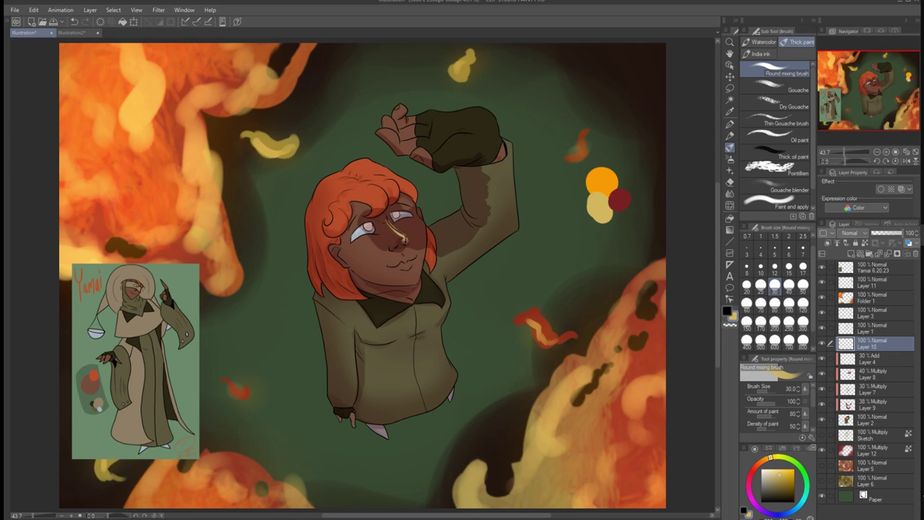
left_click_drag(866, 344, 866, 283)
left_click(821, 268)
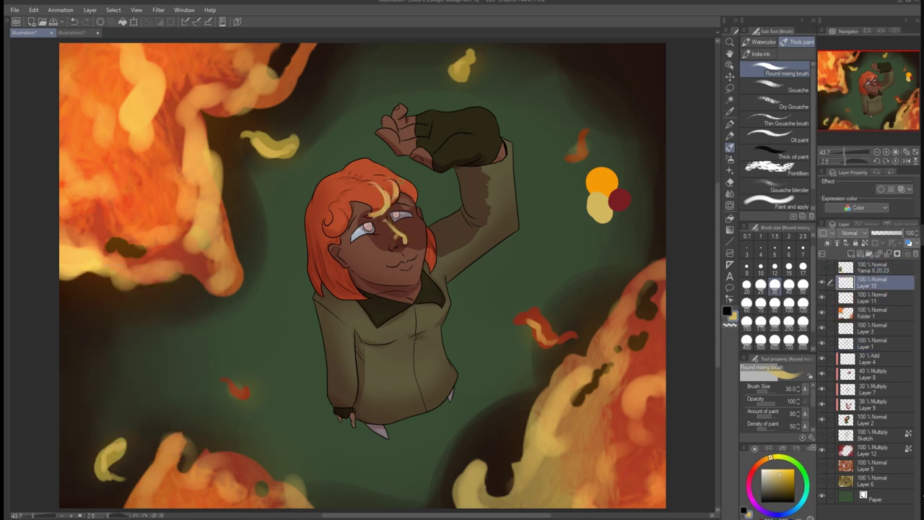
left_click_drag(326, 292, 340, 260)
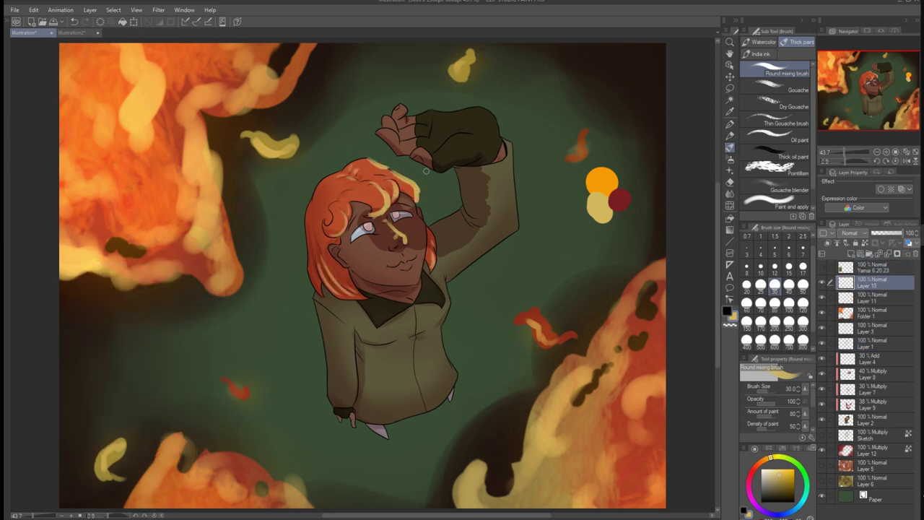
Add pale yellow highlights to the raised hand, the glove's edge and folds, and the sleeve cuff using brush size 30
mouse_move(384, 133)
left_mouse_down()
mouse_move(428, 125)
mouse_move(462, 154)
left_mouse_up()
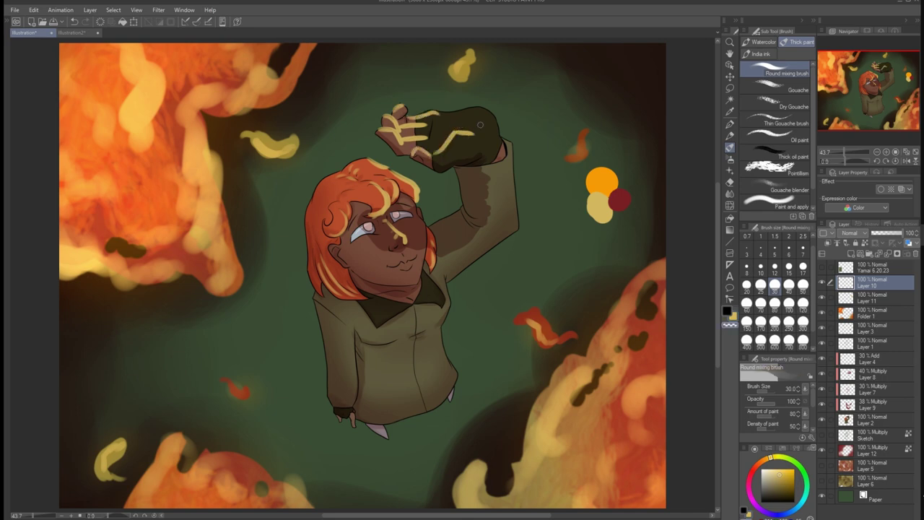
left_click_drag(466, 108, 502, 130)
left_click_drag(460, 167, 508, 150)
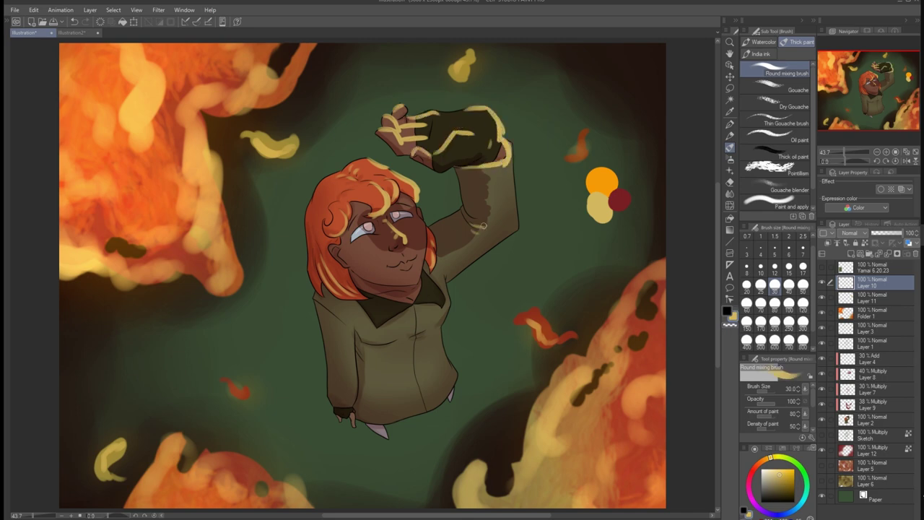
Add pale yellow highlights along the collar edges and on the lips, reducing the brush size to 25
left_click_drag(362, 318, 394, 302)
left_click_drag(425, 292, 442, 303)
left_click(761, 285)
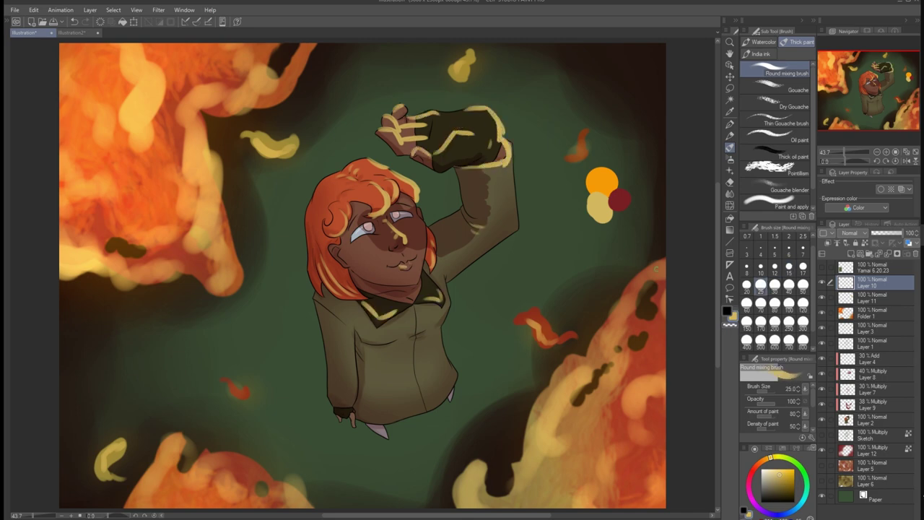
Airbrush a soft yellow glow over the glove, face, collar, chest and raised arm on a new layer
key("ctrl+shift+n")
key("e")
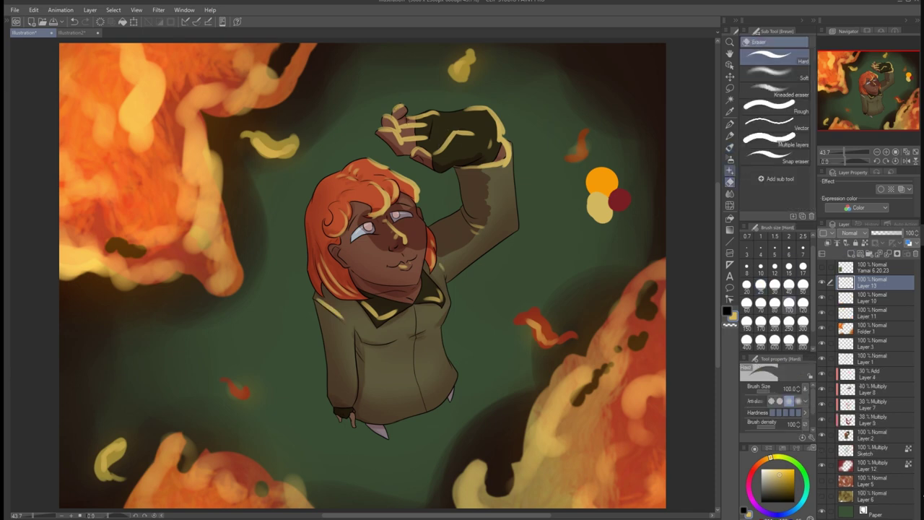
key("b")
mouse_move(404, 123)
left_mouse_down()
mouse_move(498, 145)
mouse_move(382, 188)
mouse_move(404, 238)
left_mouse_up()
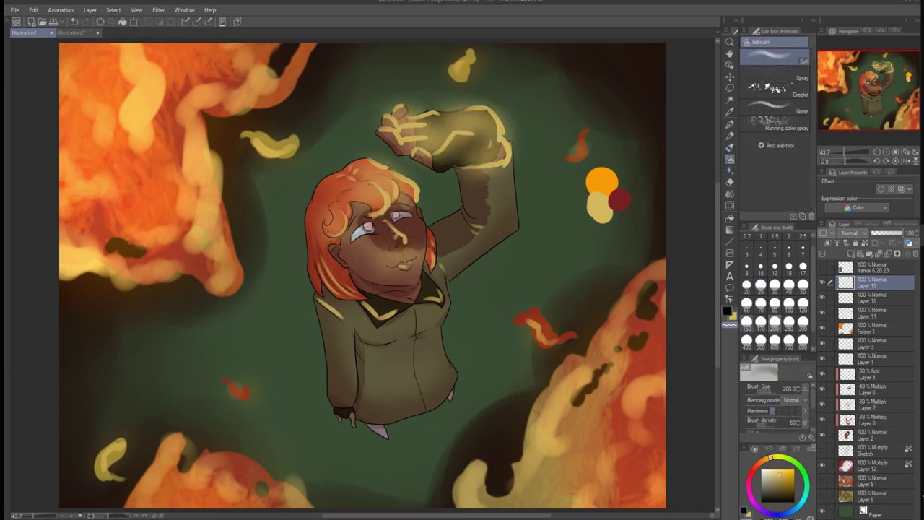
left_click_drag(340, 288, 433, 346)
left_click_drag(447, 267, 498, 180)
Airbrush an orange glow at size 300 over the character and surrounding ground on a new layer set to Glow dodge
key("ctrl+shift+n")
left_click(602, 180, "alt")
left_click(803, 321)
left_click_drag(390, 145, 498, 137)
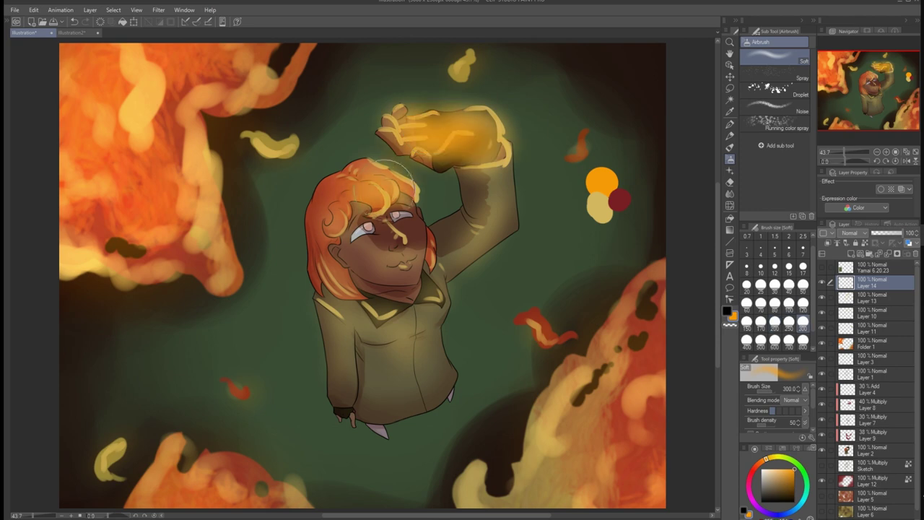
mouse_move(393, 173)
left_mouse_down()
mouse_move(310, 320)
mouse_move(233, 423)
mouse_move(216, 404)
left_mouse_up()
left_click(850, 233)
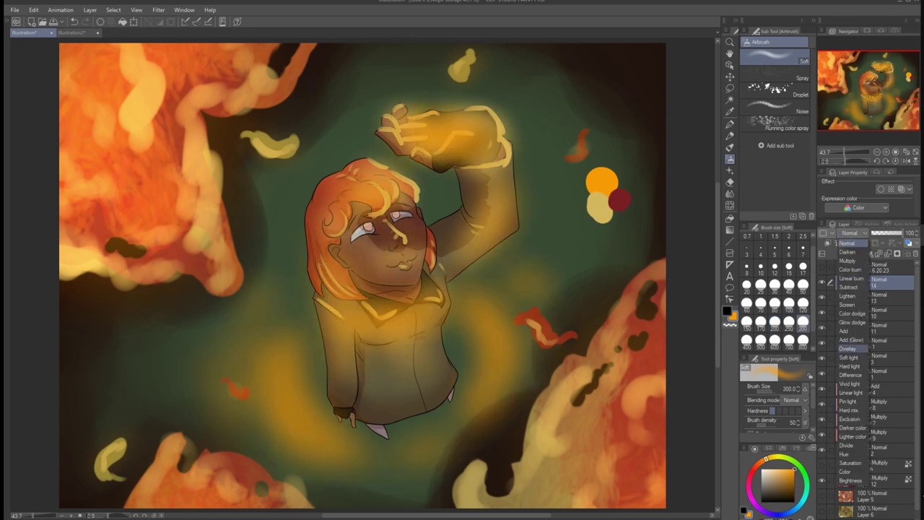
left_click(852, 322)
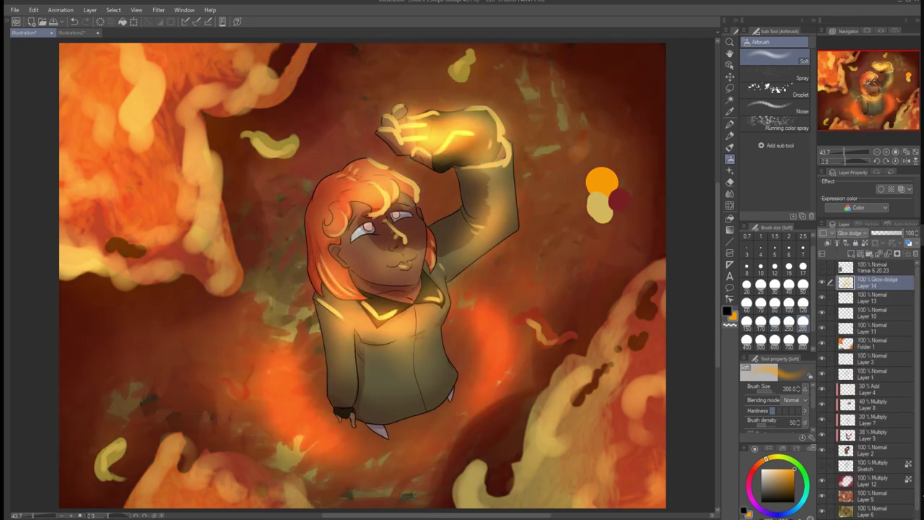
Paint a wide diagonal yellow light beam at brush size 800 on a new top layer, set to Soft light at 57% opacity
key("ctrl+shift+n")
key("b")
key("ctrl+minus")
key("ctrl+minus")
key("ctrl+minus")
key("ctrl+minus")
key("ctrl+minus")
key("ctrl+minus")
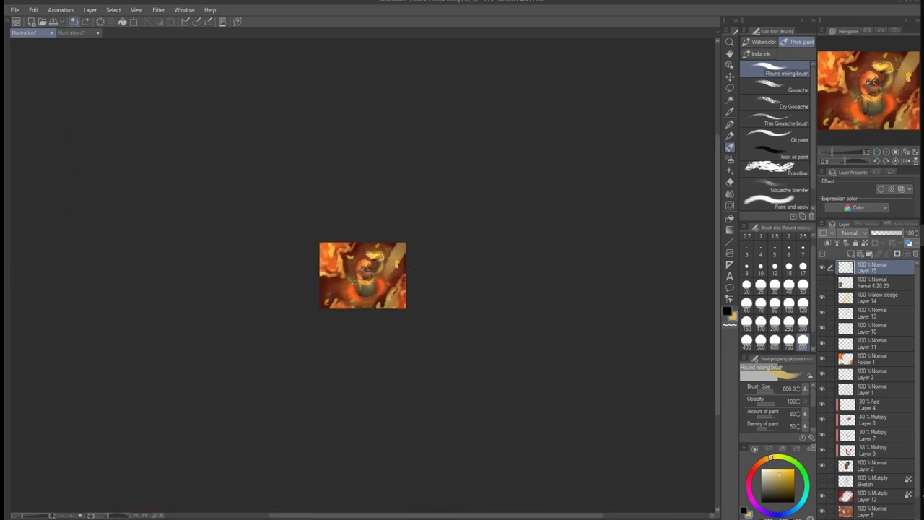
left_click(850, 233)
left_click(852, 361)
left_click(890, 233)
key("ctrl+0")
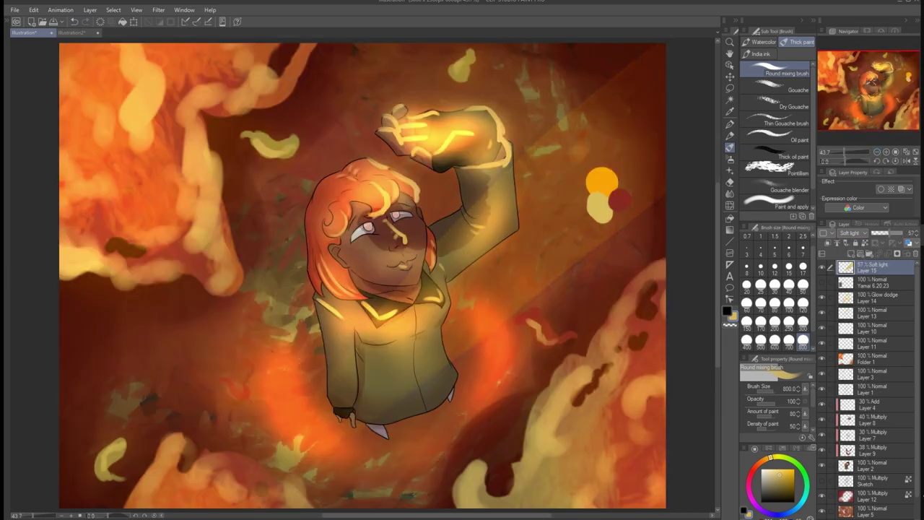
Hide the colour swatch layer, lower Layer 14 to 70%, Layer 13 to 69% and Layer 10 to 80% opacity, and sample the dark red swatch
left_click(820, 343)
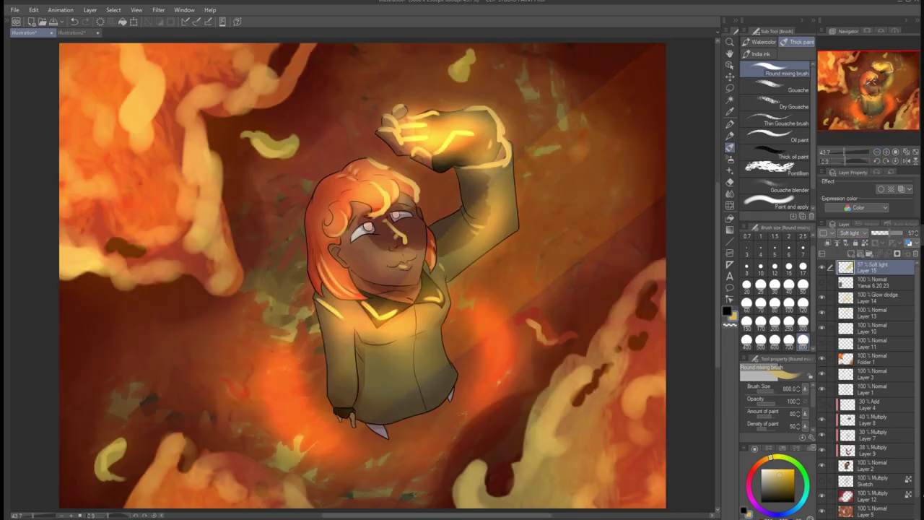
left_click(873, 326)
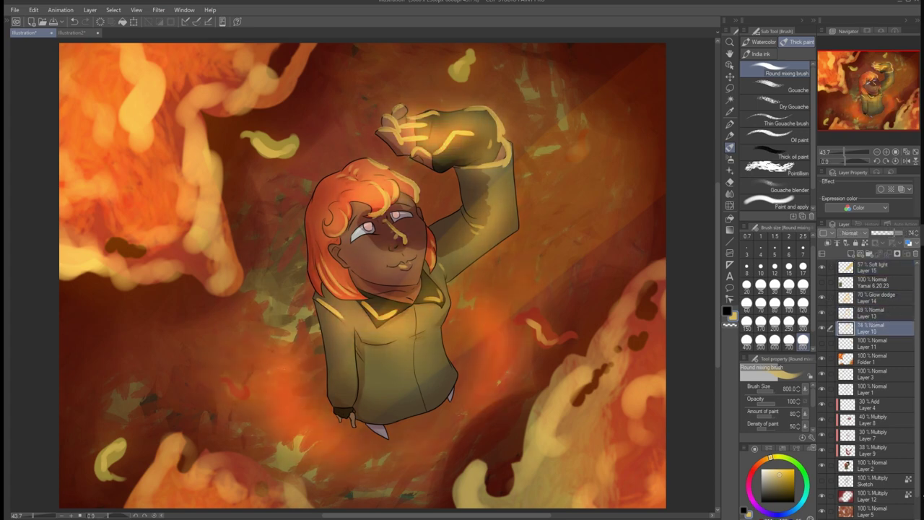
left_click(619, 247, "alt")
left_click(821, 327)
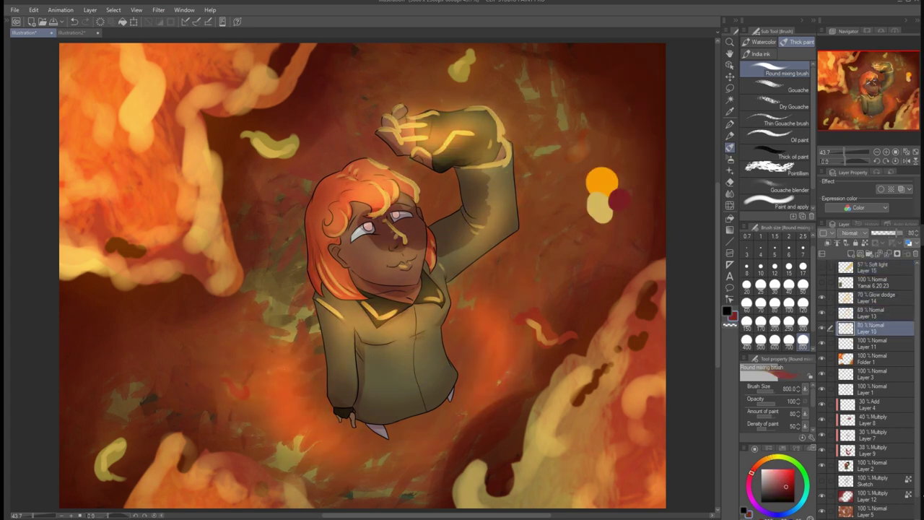
Shade the lower coat, sleeve and feet dark red on a new clipped Multiply layer above Layer 2, and refine it at brush size 300
left_click(874, 465)
key("ctrl+shift+n")
left_click_drag(339, 376, 448, 411)
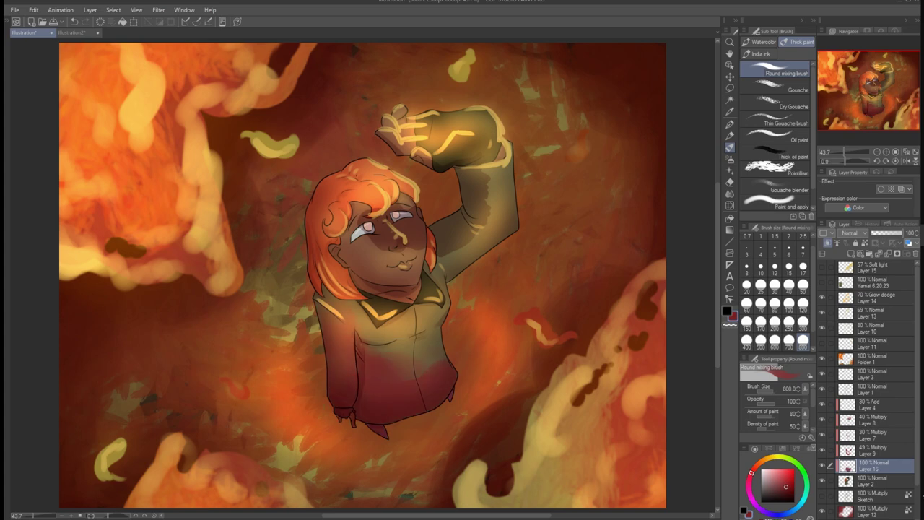
left_click(850, 233)
left_click(852, 263)
left_click(802, 321)
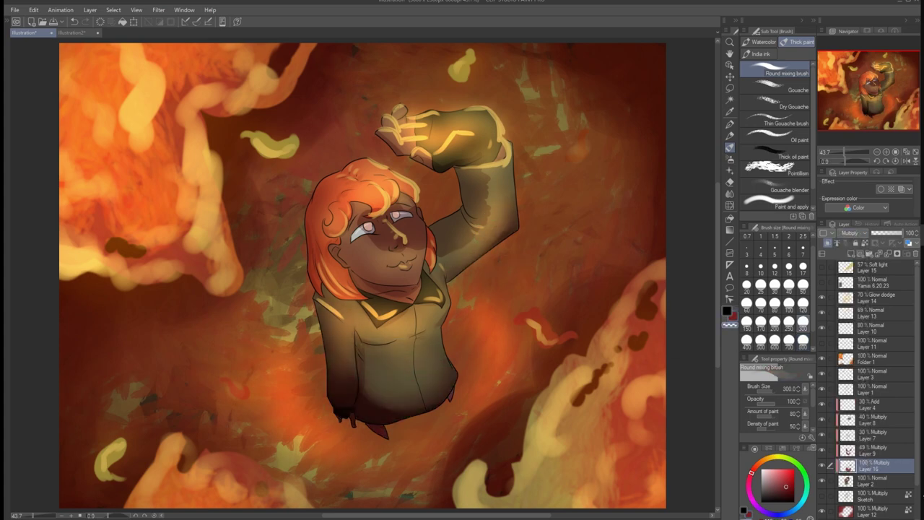
Paint a dark red ground shadow around the lower body on a new layer beneath Layer 2, set to Multiply at 65% opacity
key("ctrl+shift+n")
mouse_move(426, 429)
left_mouse_down()
mouse_move(325, 390)
mouse_move(281, 318)
mouse_move(298, 424)
left_mouse_up()
left_click(850, 233)
left_click(852, 263)
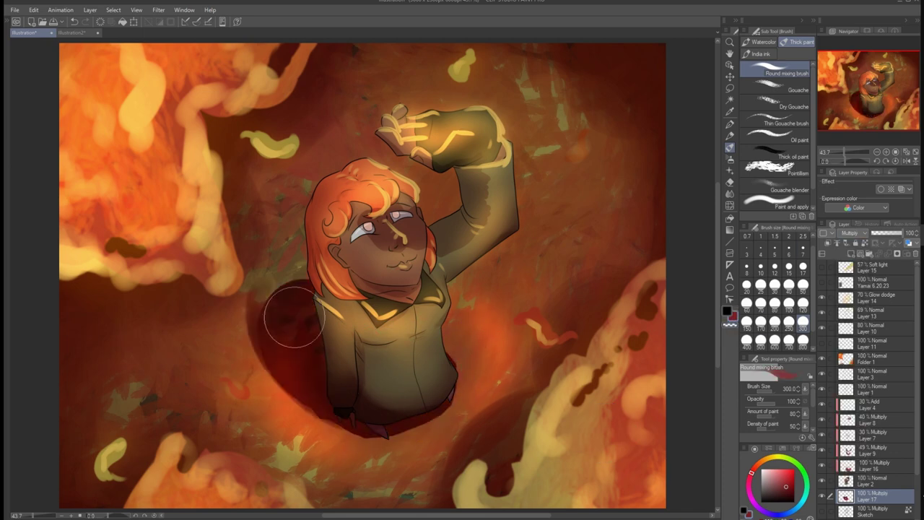
key("b")
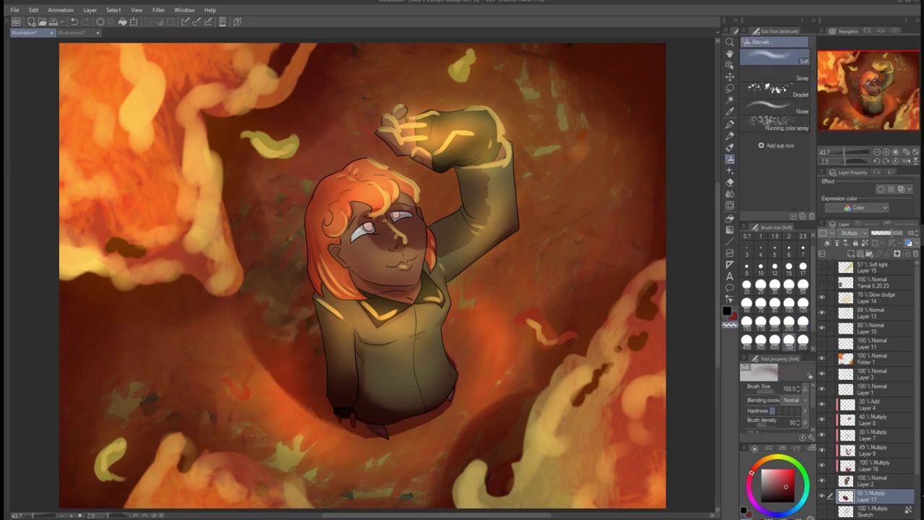
Show the light beam layer and merge a copy of all visible layers into a new layer at the top
right_click(828, 270)
left_click(847, 344)
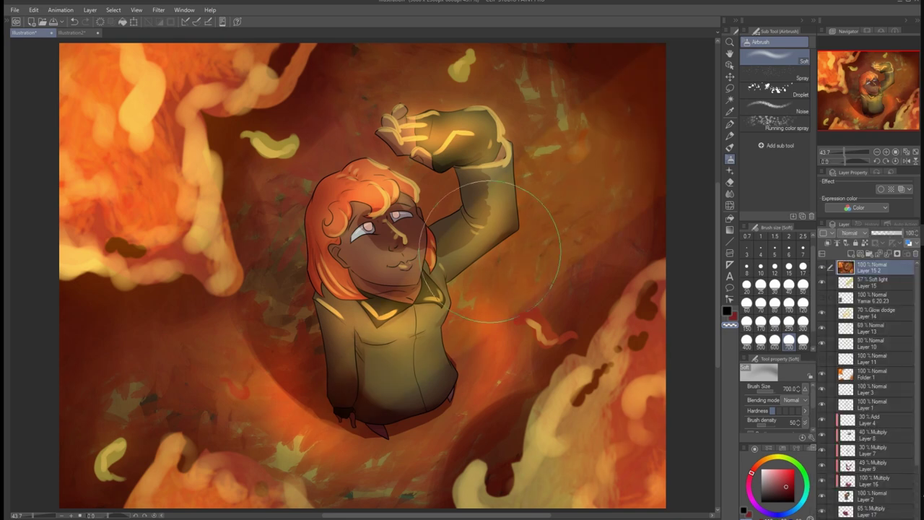
Airbrush dark red around the canvas edges at size 800 on a new 43% Hard light layer, and orange light on a second Hard light layer
left_click(33, 10)
left_click(850, 254)
left_click(803, 345)
mouse_move(130, 87)
left_mouse_down()
mouse_move(144, 274)
mouse_move(137, 119)
left_mouse_up()
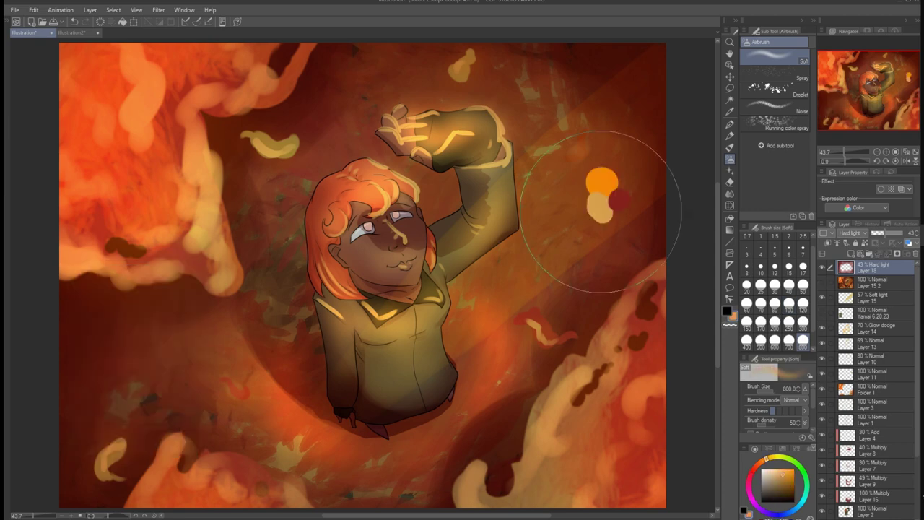
left_click_drag(599, 186, 599, 336)
Duplicate Layer 15 2, brighten the copy with Level Correction including its green channel, and blend it as Saturation at 46% opacity
right_click(866, 296)
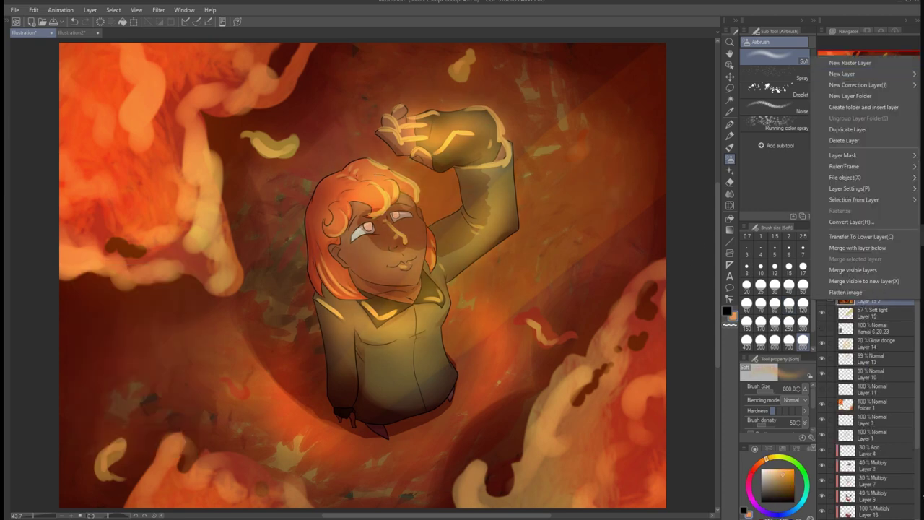
left_click(34, 10)
left_click(227, 241)
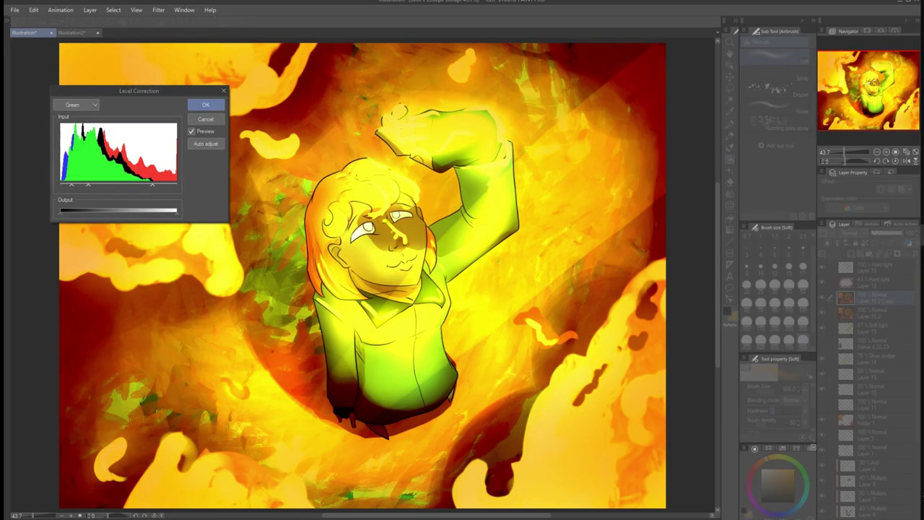
key("Return")
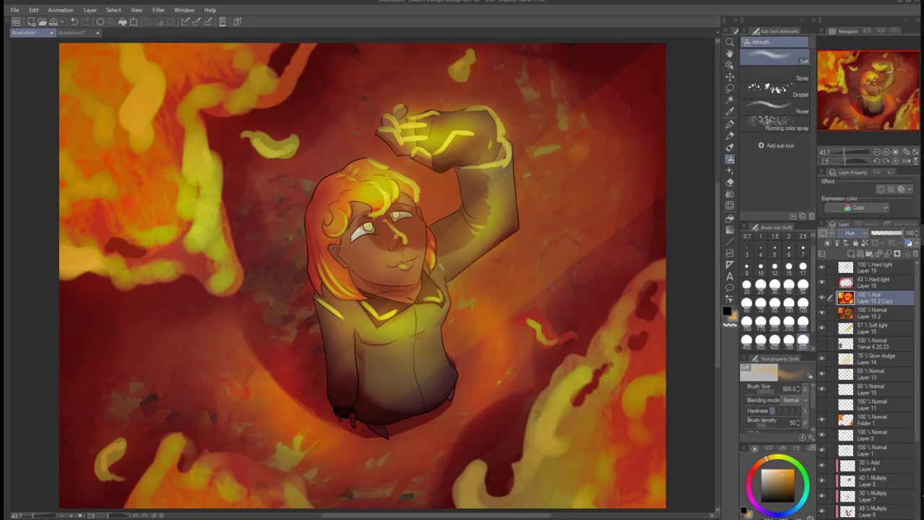
left_click(851, 234)
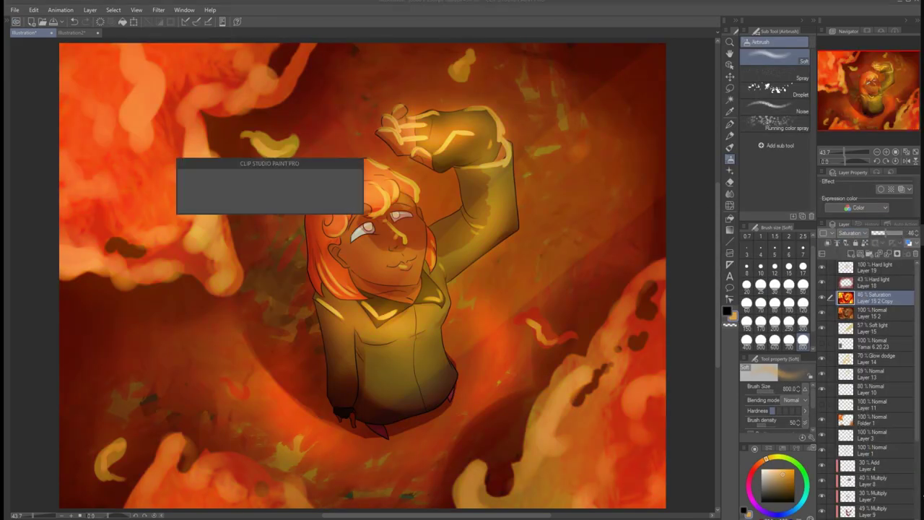
Lower Layer 19 to 50% opacity and merge a copy of all visible layers into a new layer above it
left_click(873, 267)
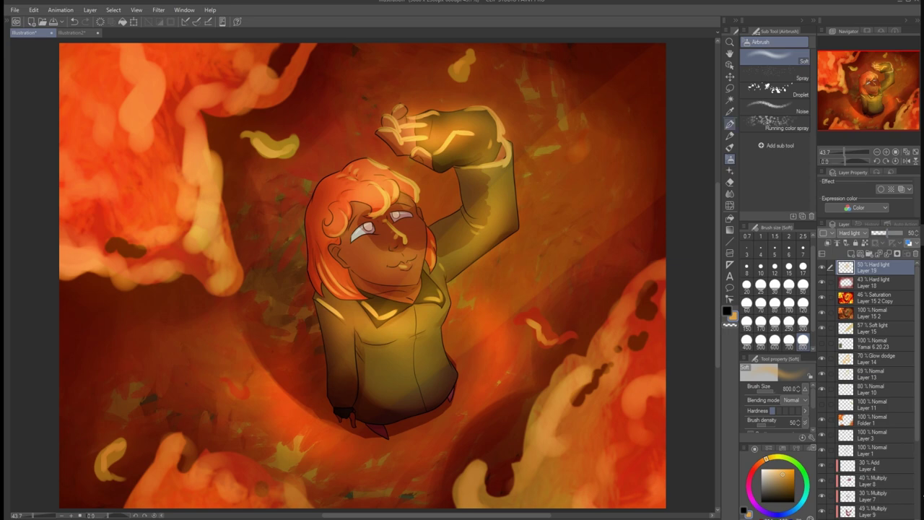
right_click(874, 267)
left_click(870, 343)
Open the tonal correction choices for the newly merged layer
left_click(33, 9)
mouse_move(108, 225)
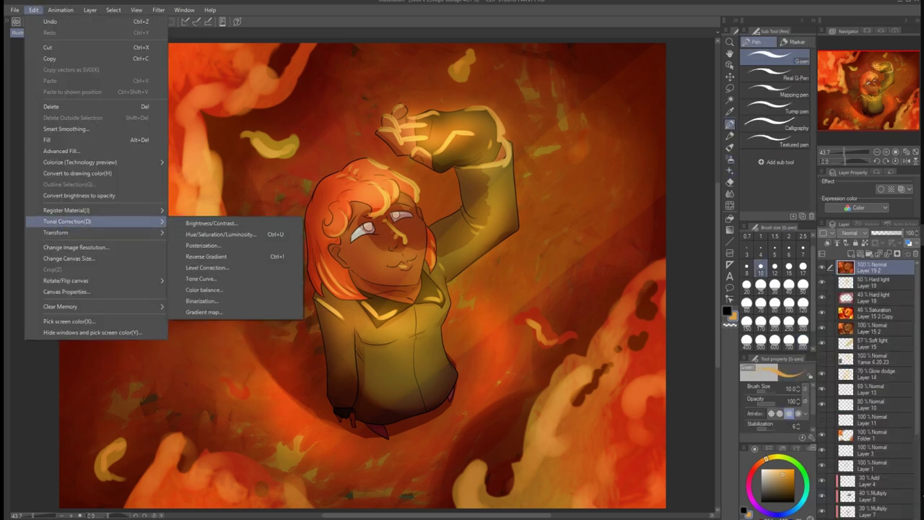